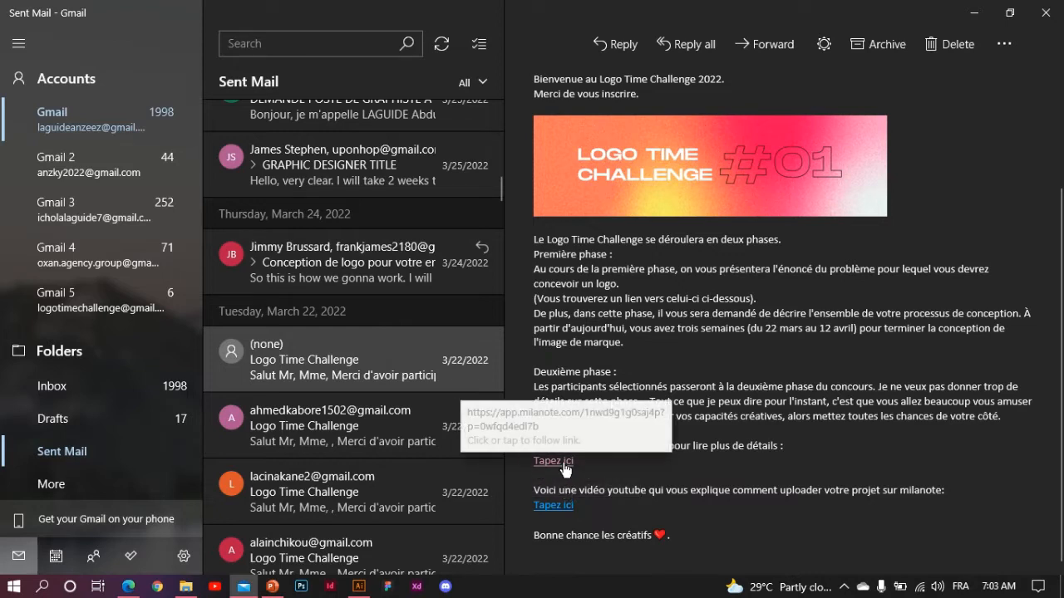
# - Open the Milanote board link from the Logo Time Challenge welcome email in Edge
pyautogui.click(560, 465)
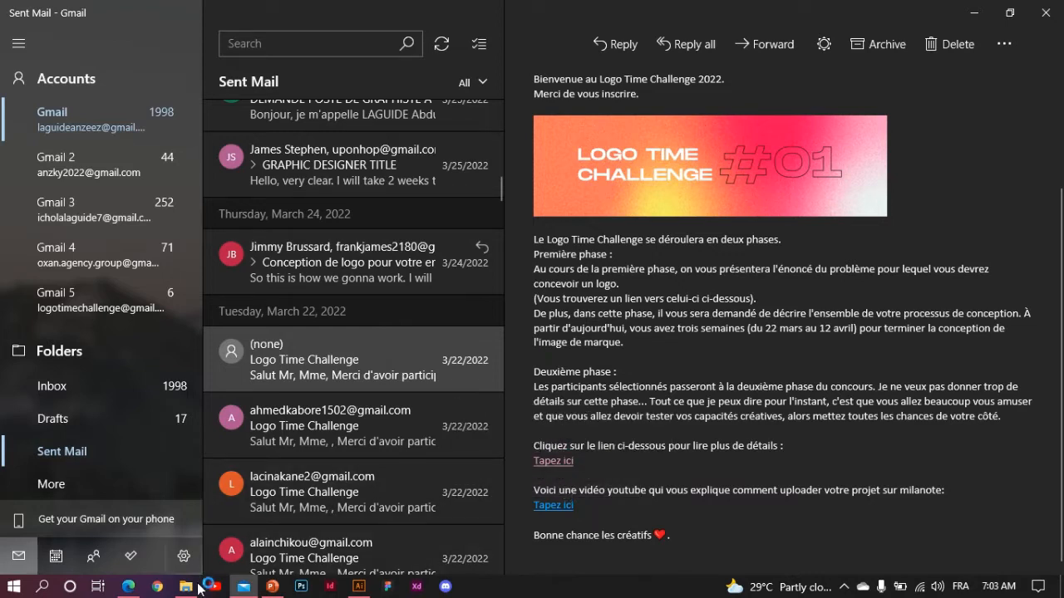
pyautogui.click(130, 586)
# - Switch to the LOGO TIME CHALLENGE tab and scroll through the brief board
pyautogui.click(130, 587)
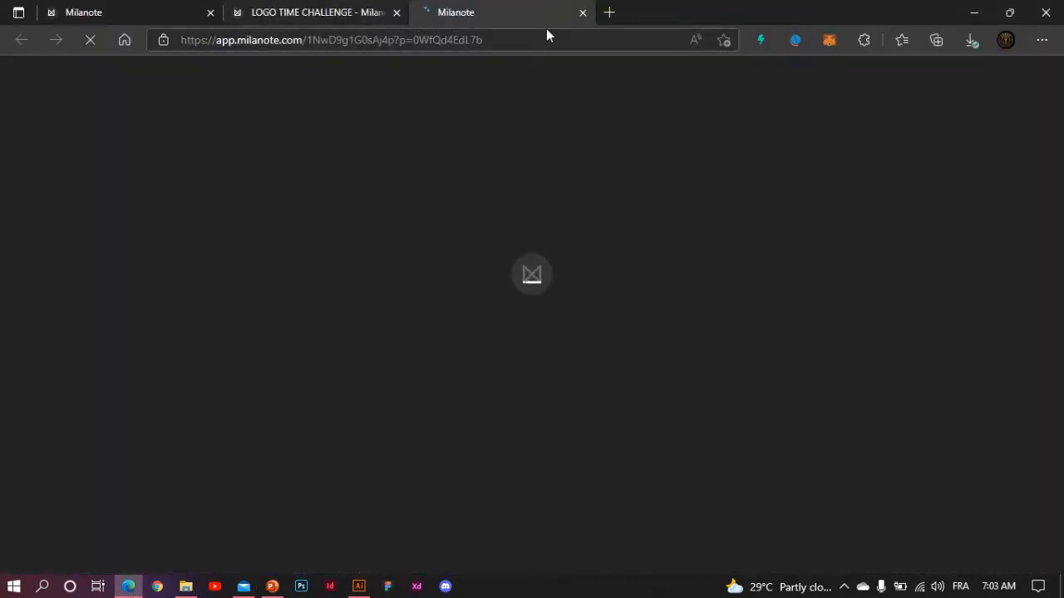
pyautogui.click(355, 14)
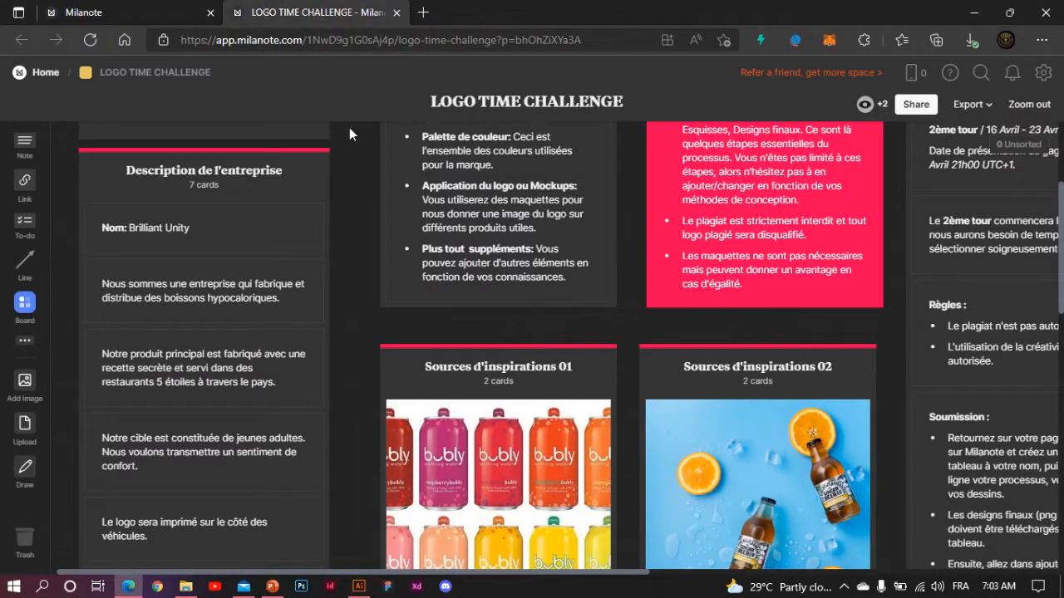
pyautogui.scroll(1, 647, 370)
pyautogui.scroll(2, 646, 365)
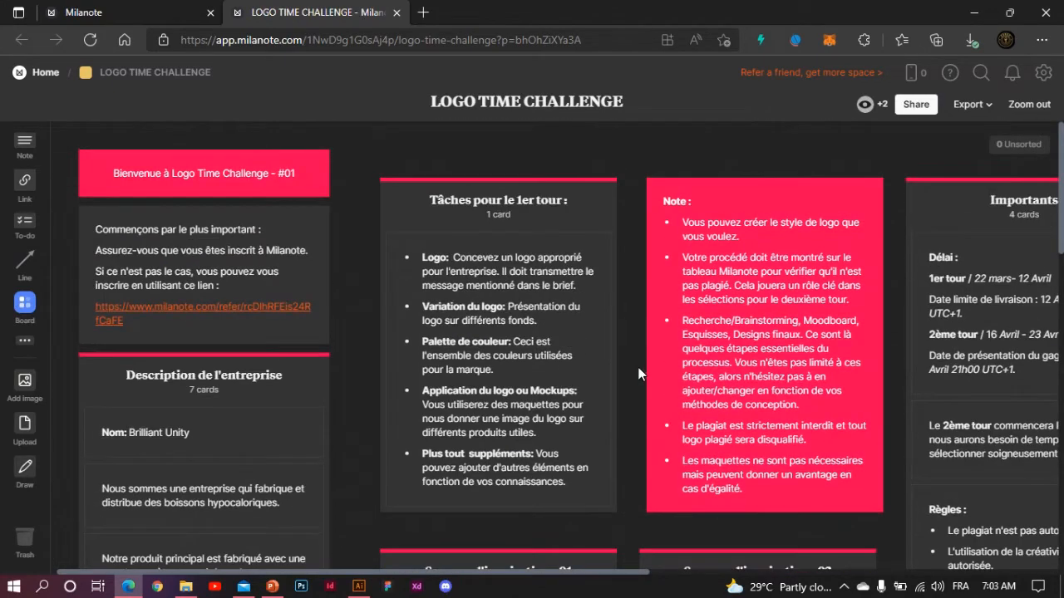
pyautogui.scroll(-6, 640, 372)
pyautogui.scroll(-3, 638, 374)
pyautogui.scroll(4, 638, 374)
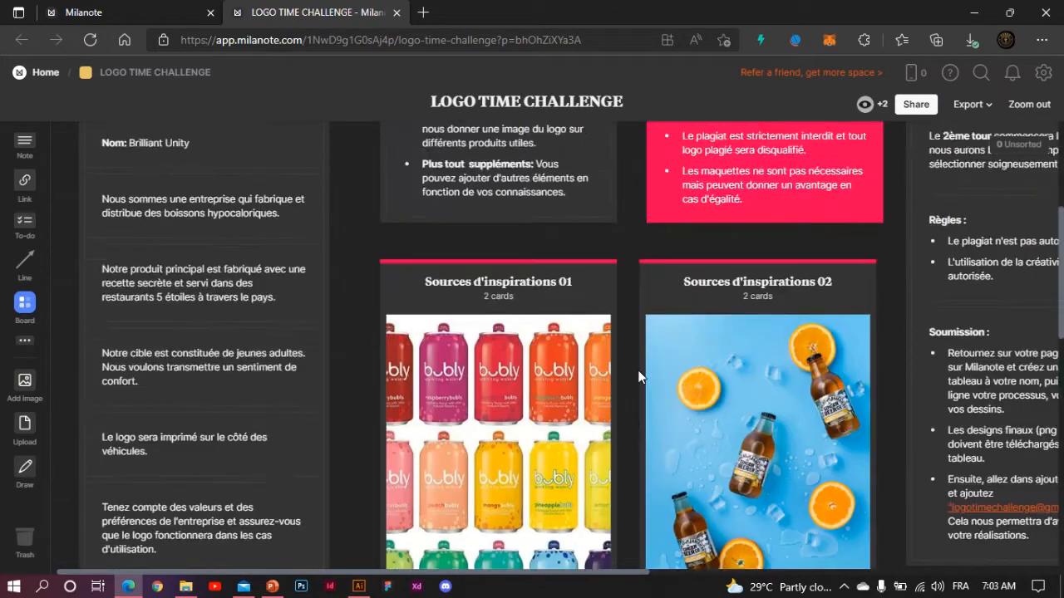
pyautogui.scroll(-5, 638, 376)
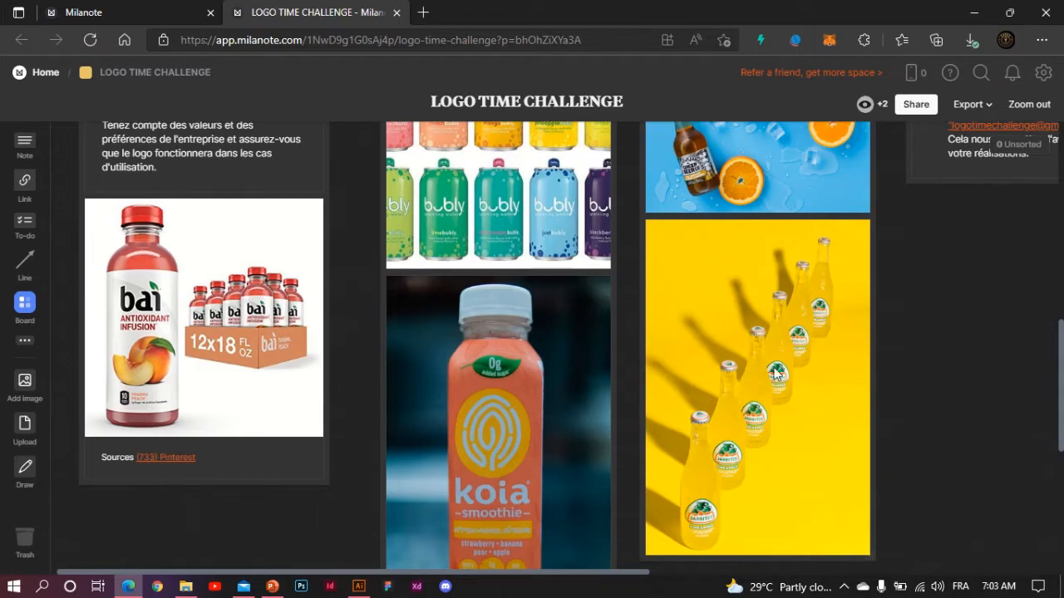
pyautogui.scroll(3, 904, 300)
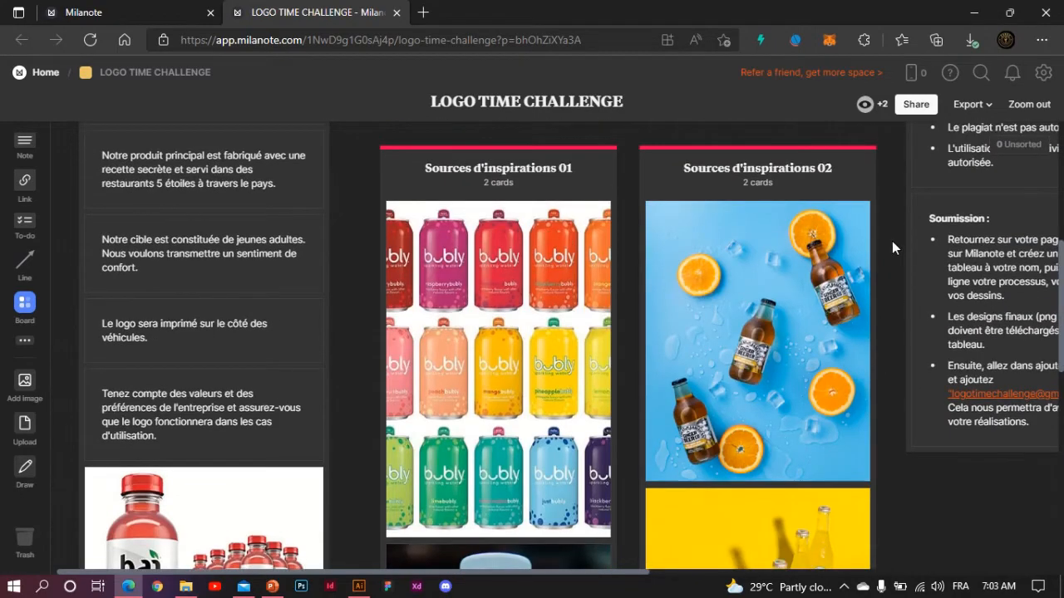
pyautogui.scroll(4, 886, 235)
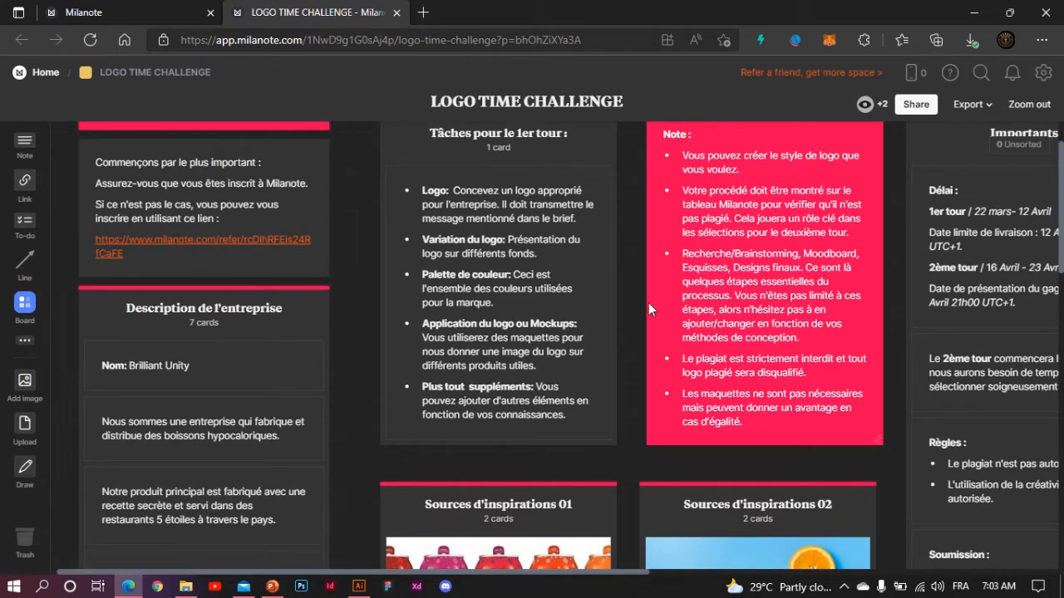
pyautogui.scroll(-4, 648, 302)
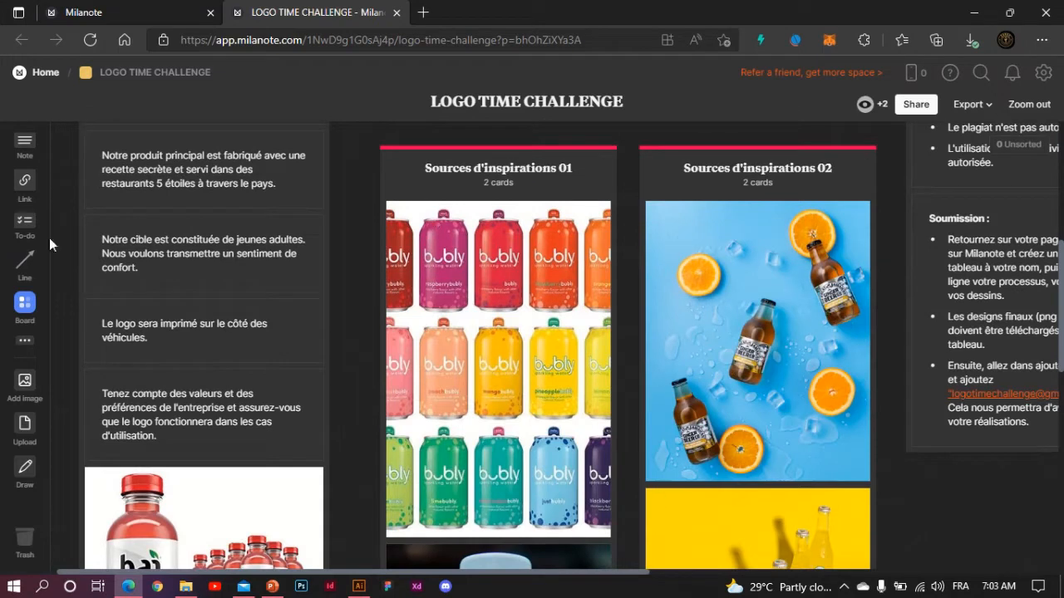
# - Go back to Milanote Home, reopen the LOGO TIME CHALLENGE board and review it again
pyautogui.click(40, 73)
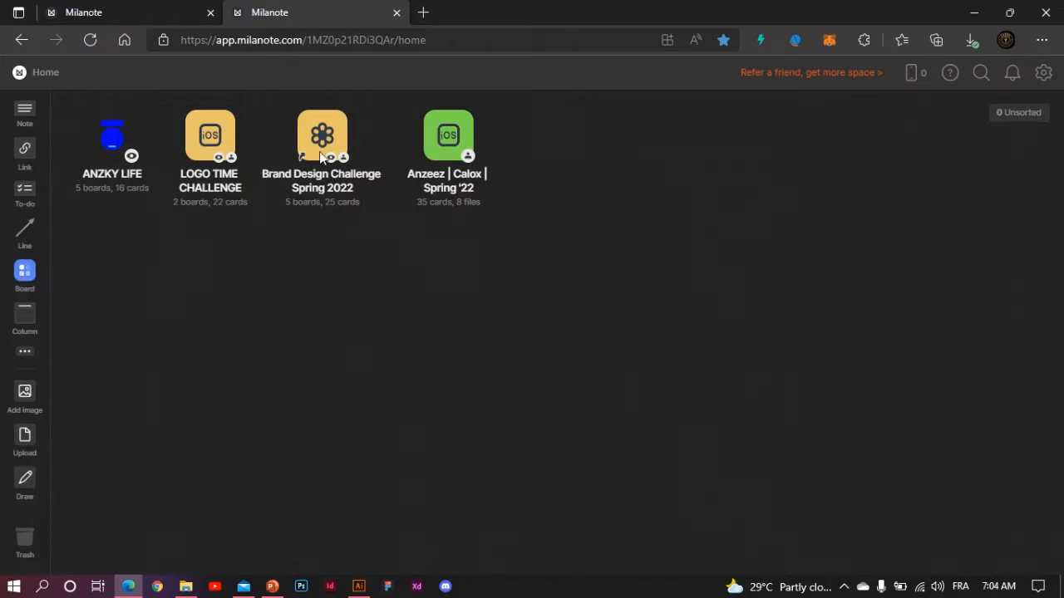
pyautogui.click(212, 141)
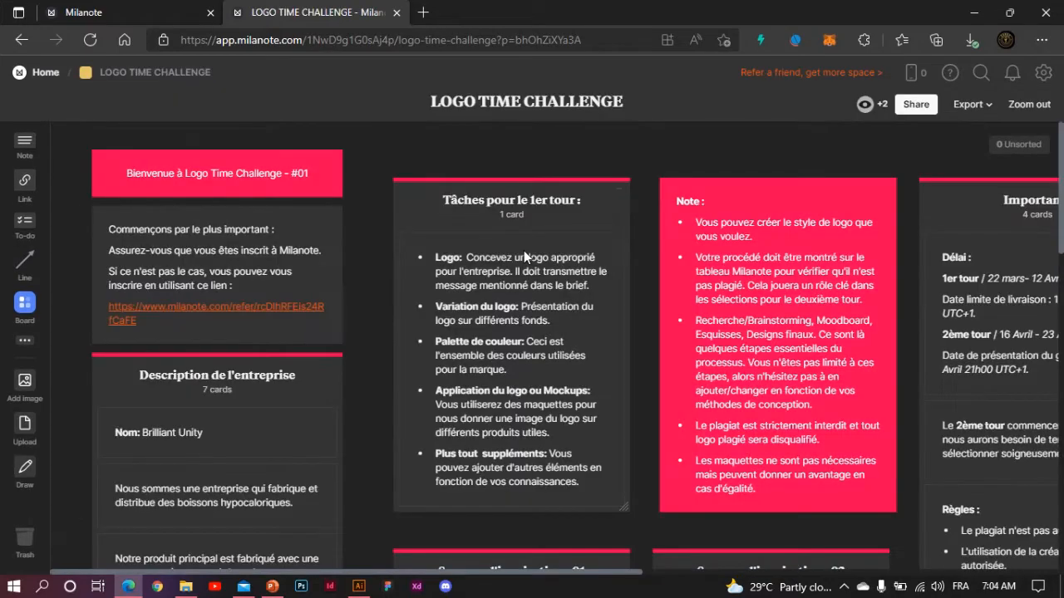
pyautogui.scroll(-10, 523, 251)
pyautogui.hscroll(4, 554, 407)
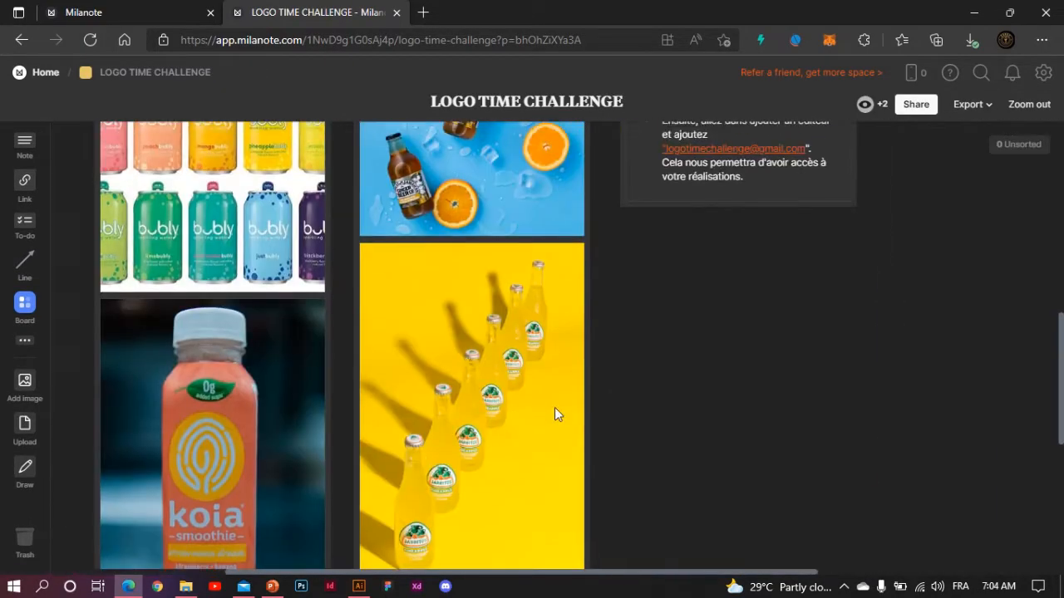
pyautogui.hscroll(3, 554, 407)
pyautogui.scroll(4, 760, 424)
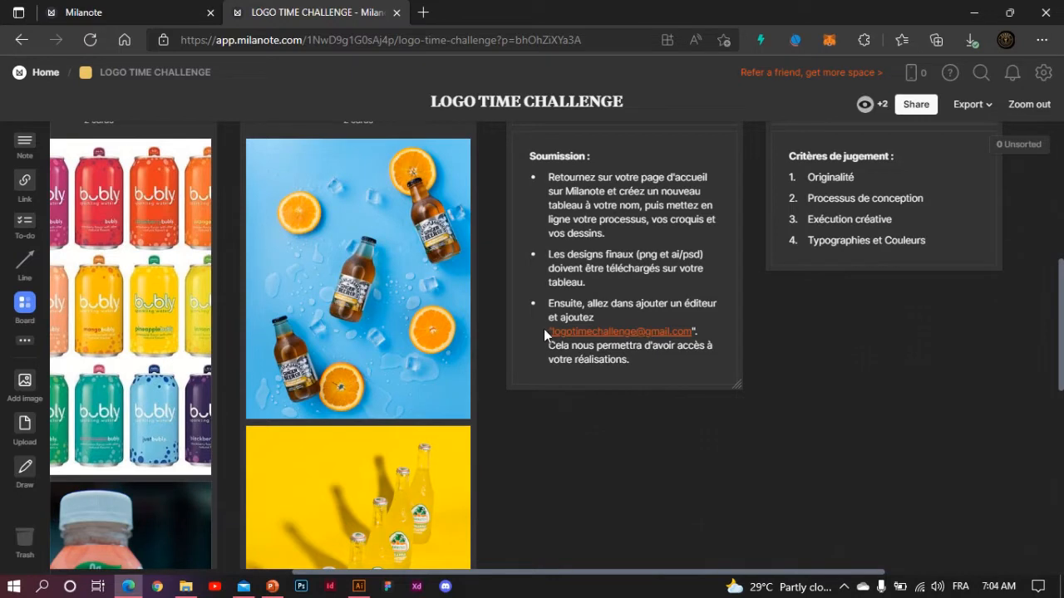
pyautogui.moveTo(546, 329)
pyautogui.mouseDown()
pyautogui.moveTo(570, 334)
pyautogui.moveTo(551, 333)
pyautogui.mouseUp()
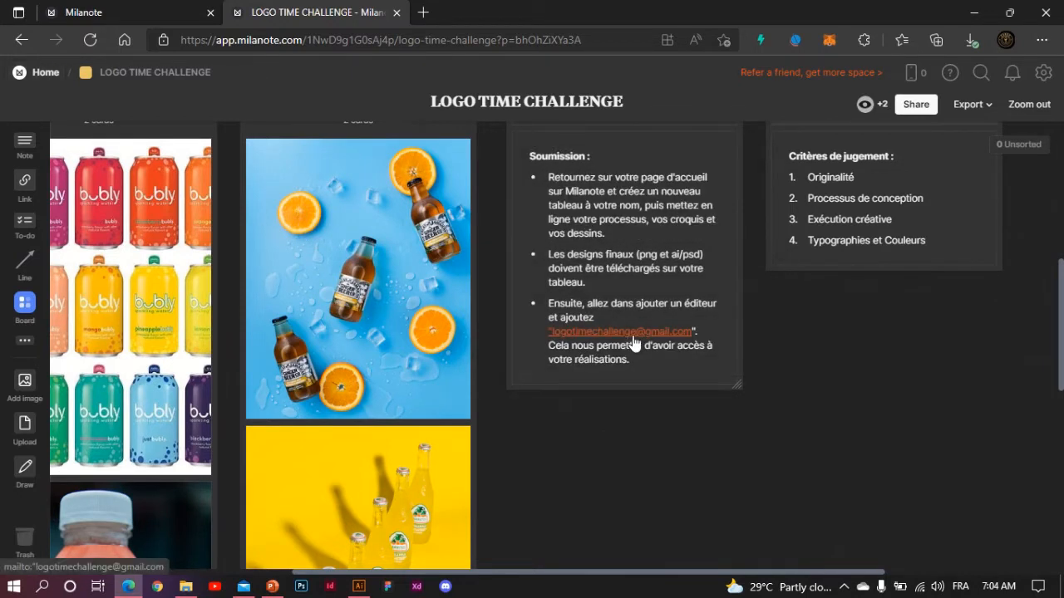
# - Check the Soumission card's options, then return to the Milanote home page
pyautogui.rightClick(633, 342)
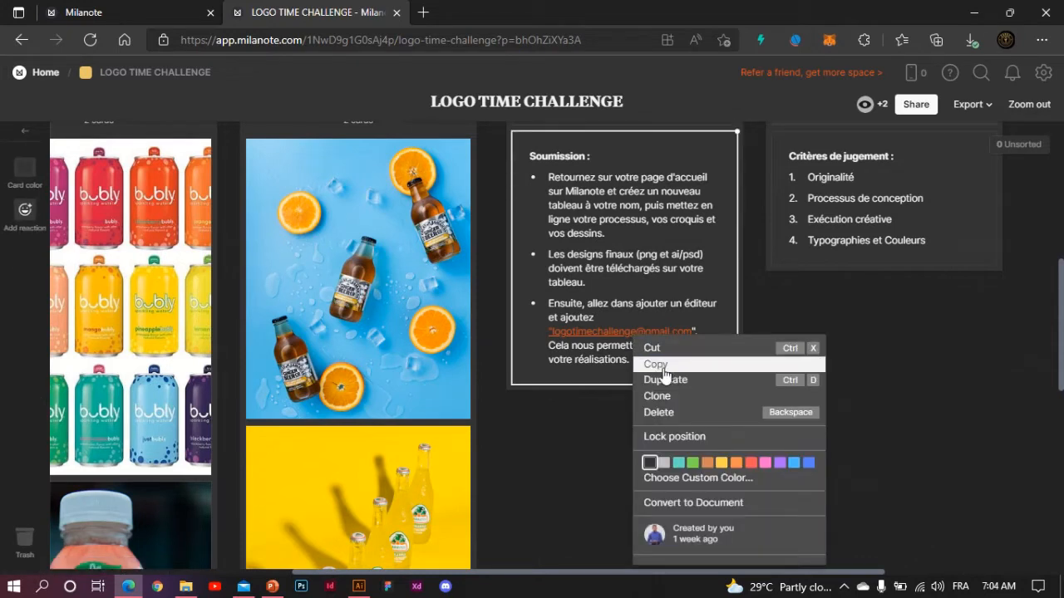
pyautogui.click(878, 404)
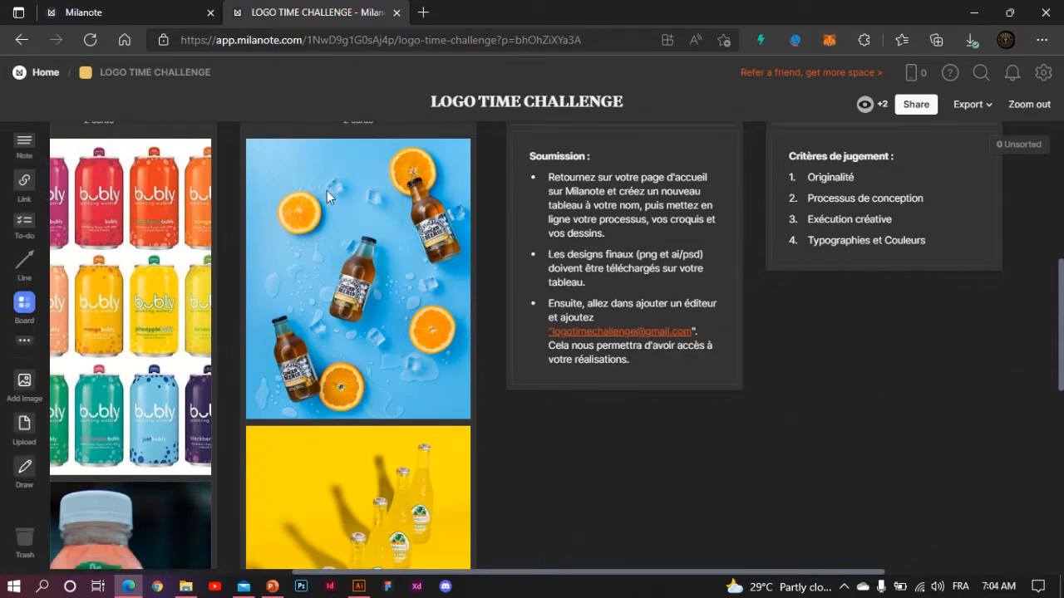
pyautogui.click(40, 73)
# - Create a board named after the user plus 'Logo Time Challenge' and open it as an Empty board
pyautogui.moveTo(26, 272); pyautogui.dragTo(610, 143)
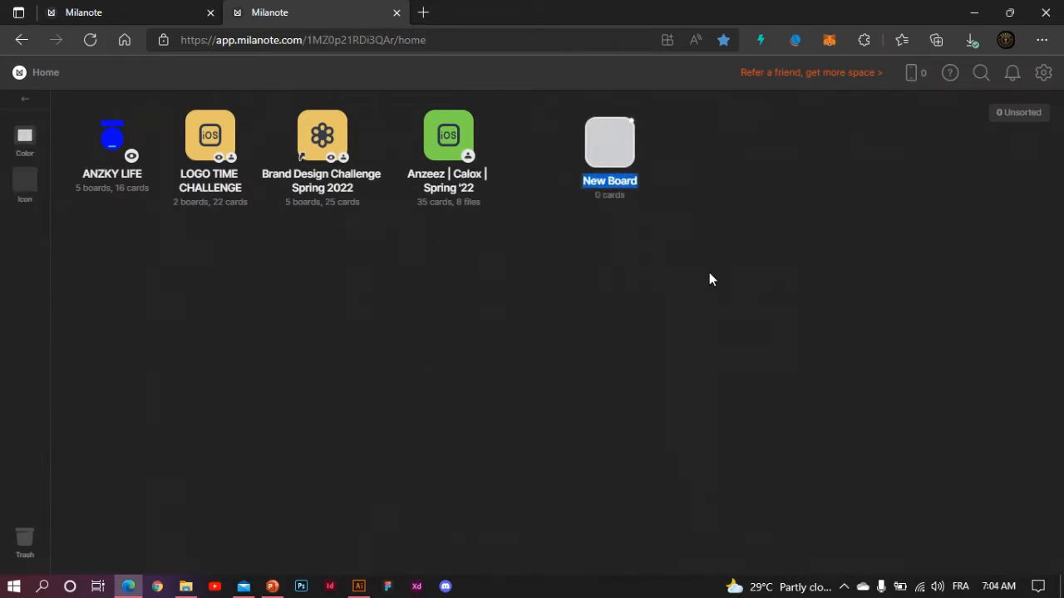
pyautogui.press('super+space')
pyautogui.write('Nab')
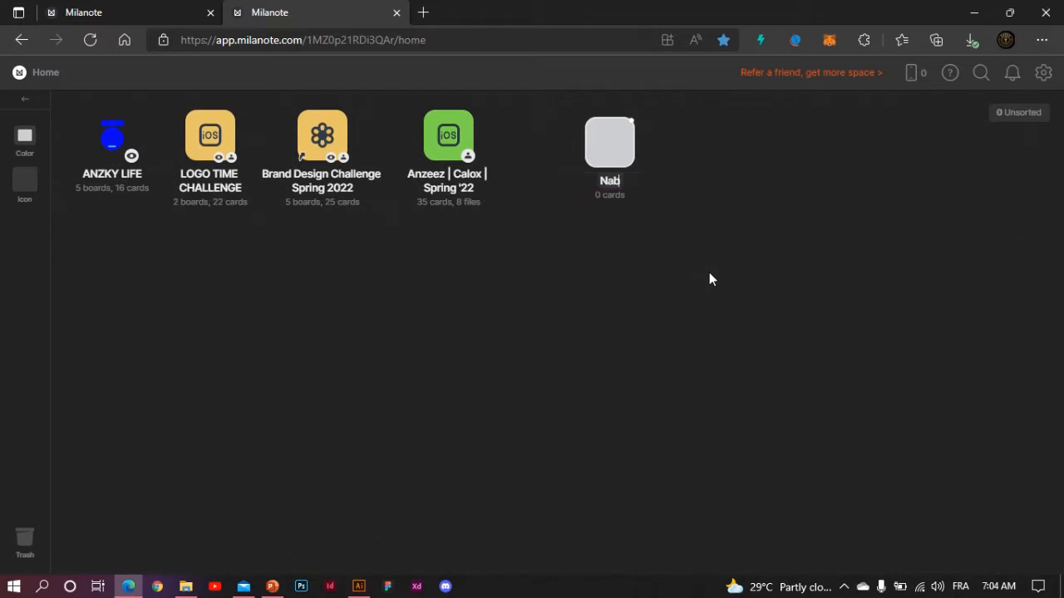
pyautogui.write('ill Logo T')
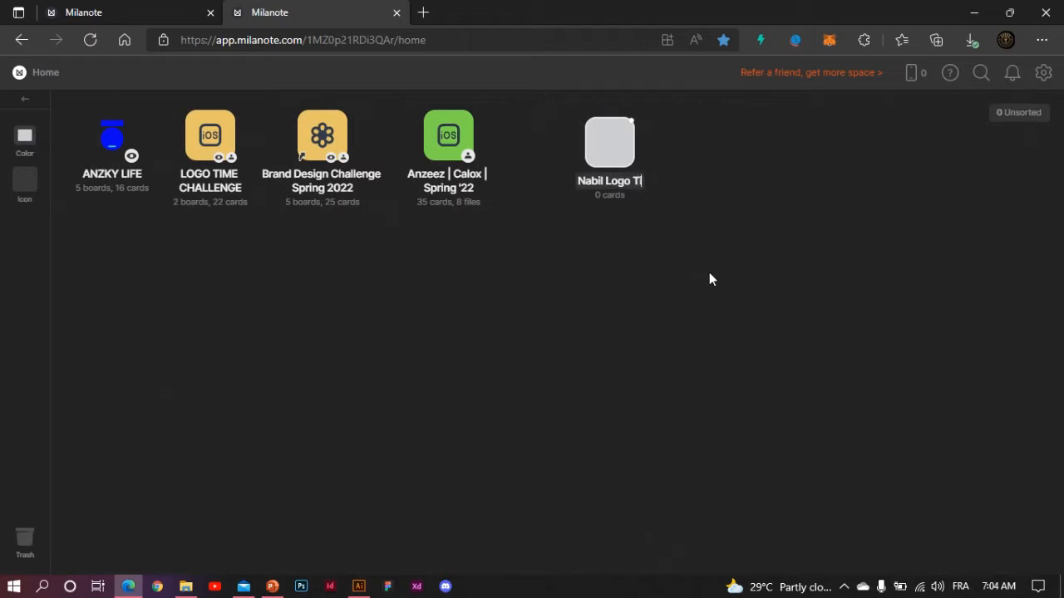
pyautogui.write('ime CHa')
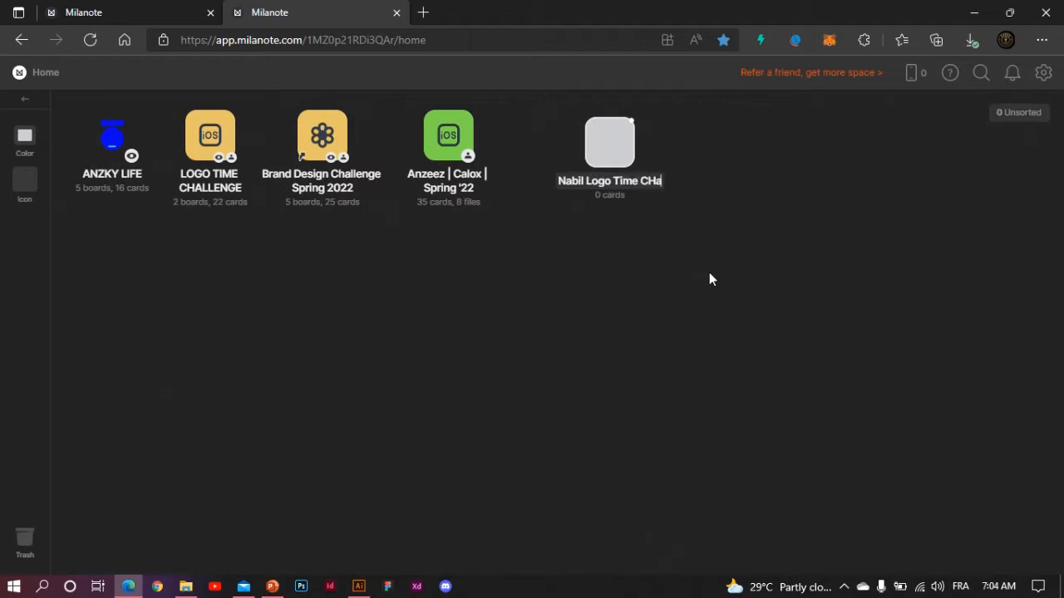
pyautogui.press('BackSpace')
pyautogui.press('BackSpace')
pyautogui.write('hallenge')
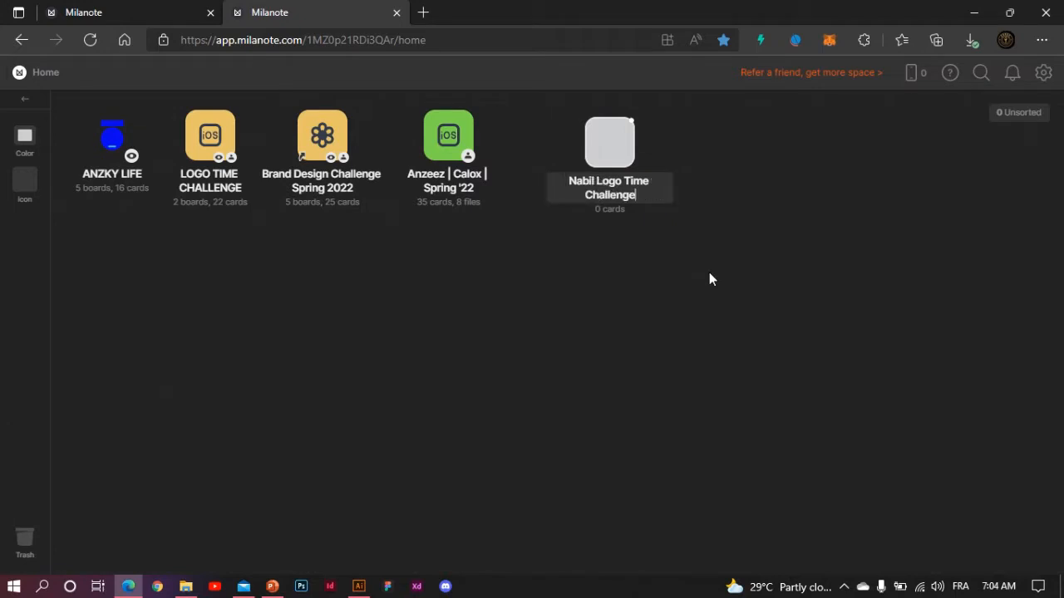
pyautogui.click(703, 254)
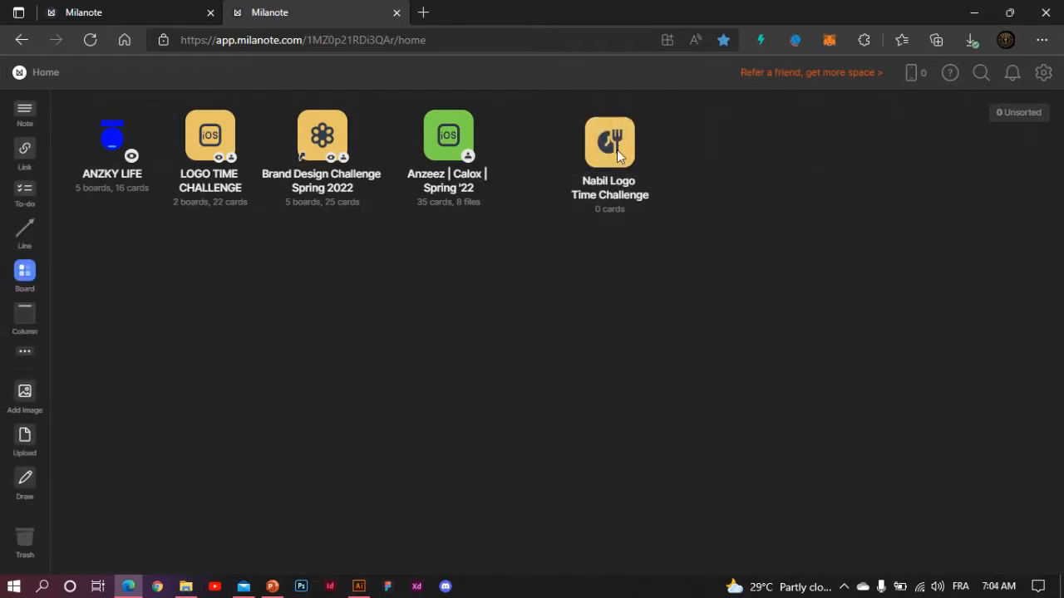
pyautogui.doubleClick(617, 150)
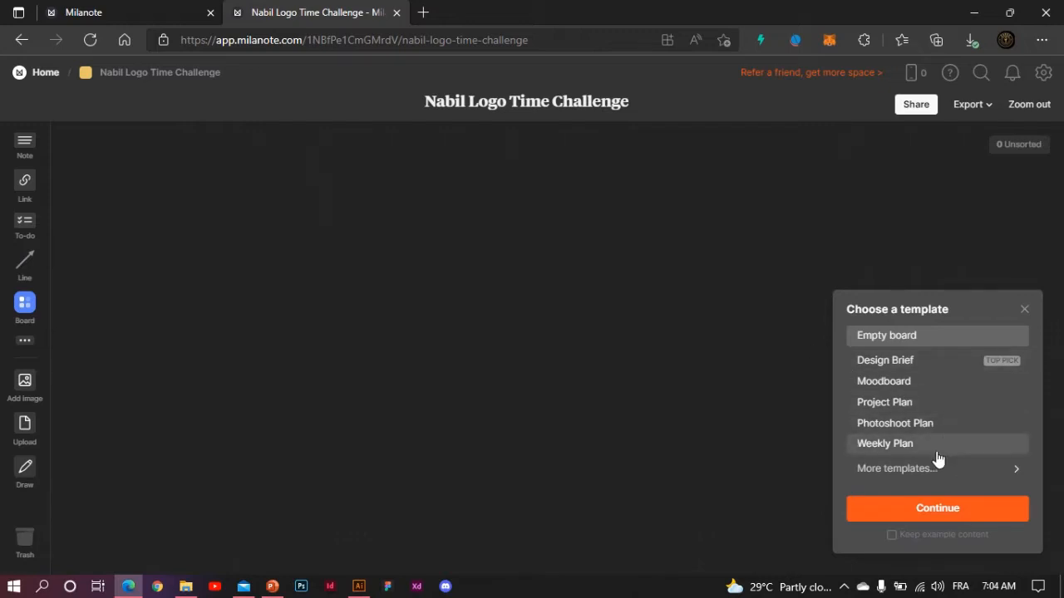
pyautogui.click(927, 524)
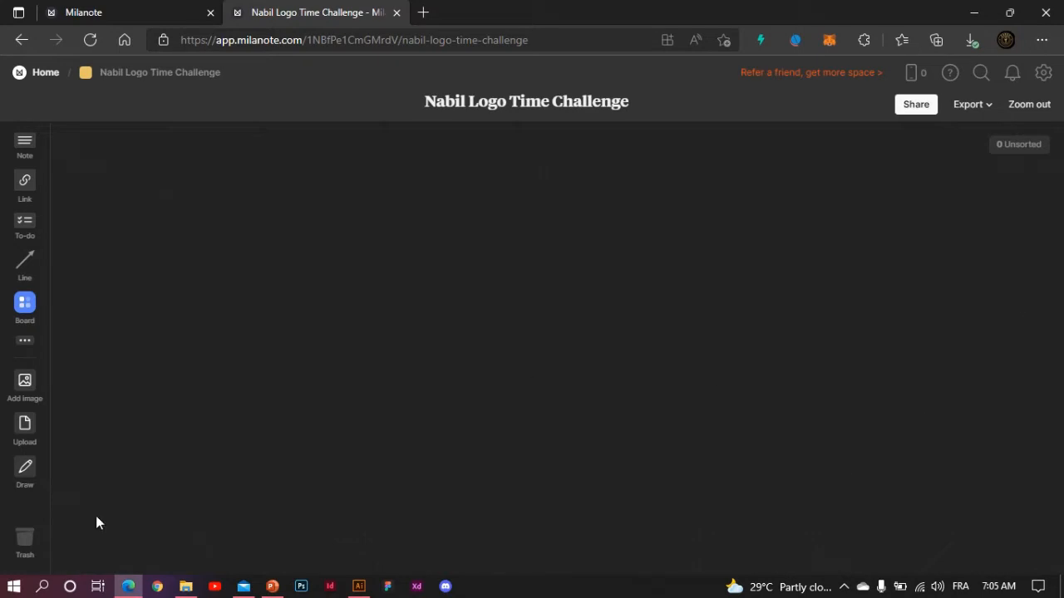
# - Bring up the GLOWFIT folder, refresh its thumbnails, and dock Explorer on the right half
pyautogui.click(187, 586)
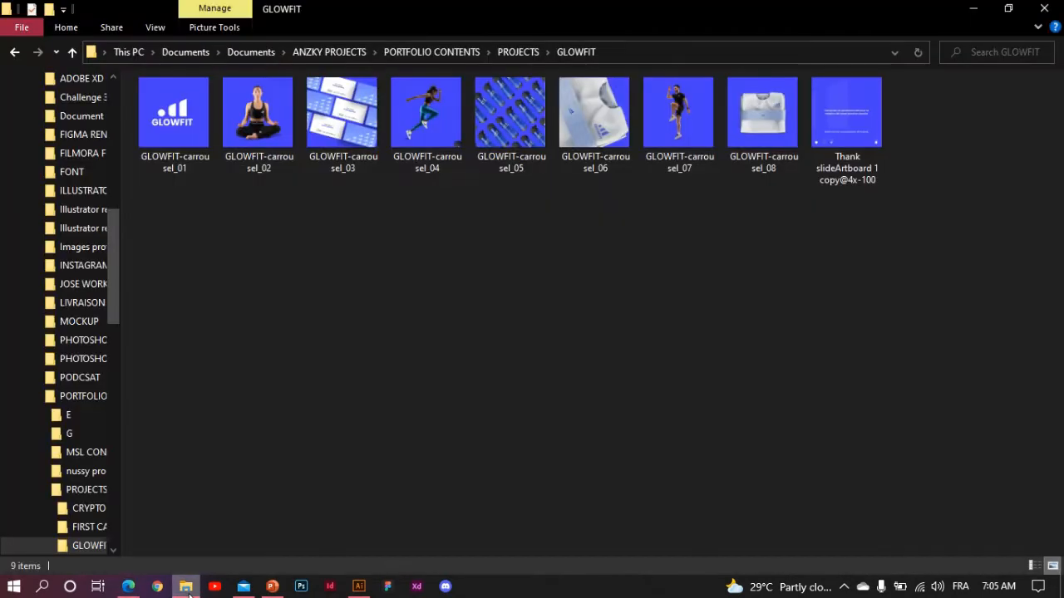
pyautogui.rightClick(487, 334)
pyautogui.click(431, 397)
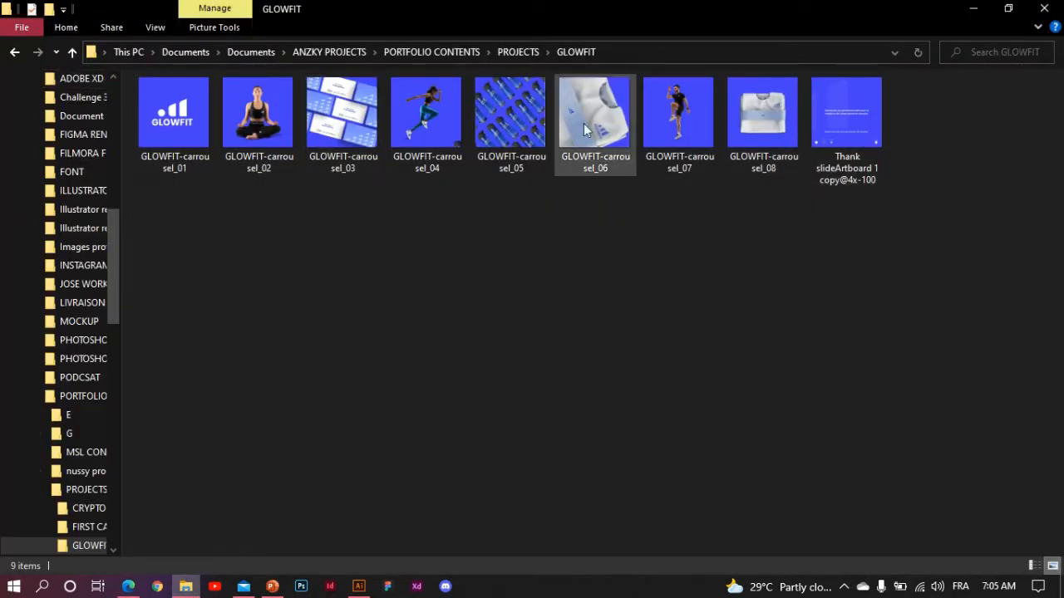
pyautogui.click(1008, 9)
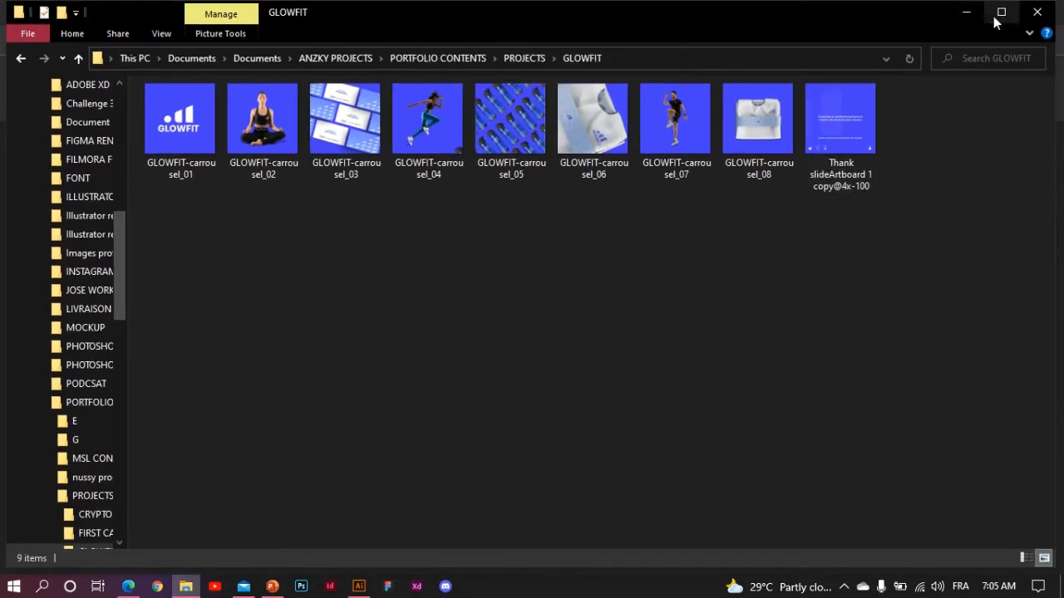
pyautogui.click(1001, 15)
pyautogui.click(1001, 15)
pyautogui.moveTo(4, 328); pyautogui.dragTo(603, 326)
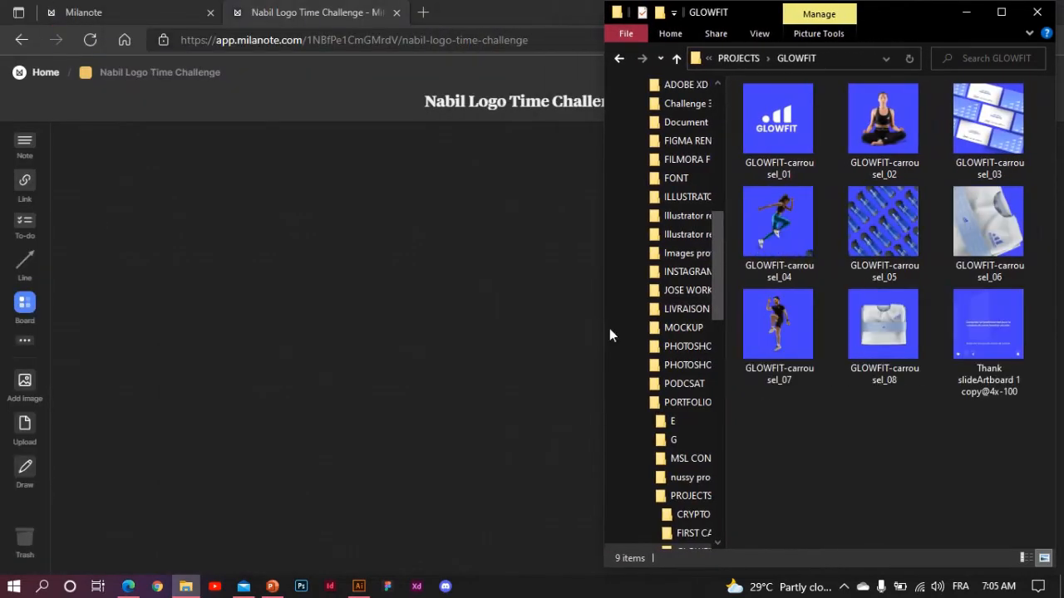
# - Select all nine GLOWFIT carousel images
pyautogui.click(777, 124)
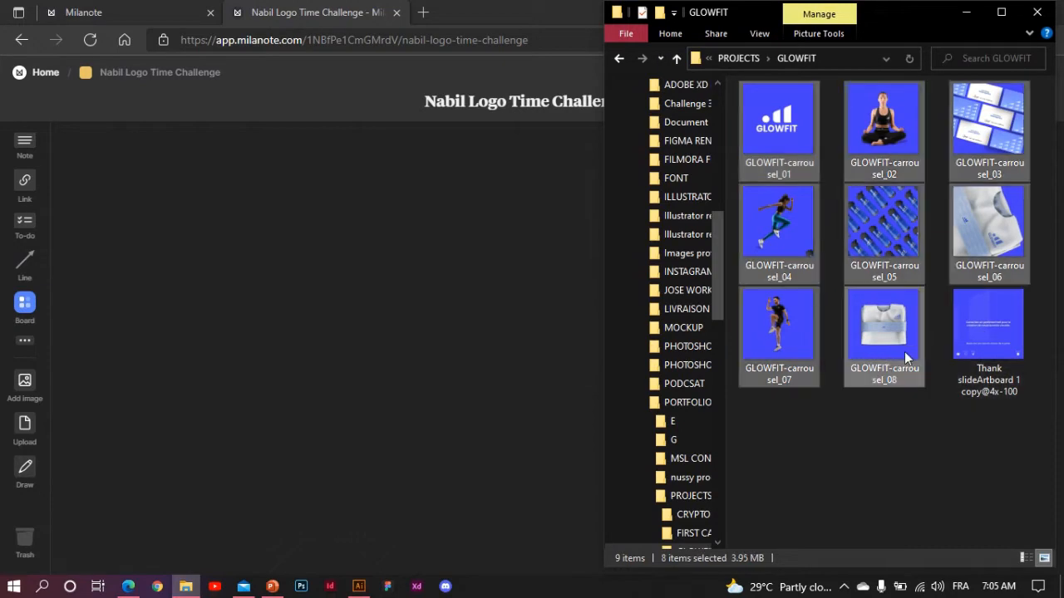
pyautogui.click(991, 355)
pyautogui.keyDown('shift'); pyautogui.click(787, 129); pyautogui.keyUp('shift')
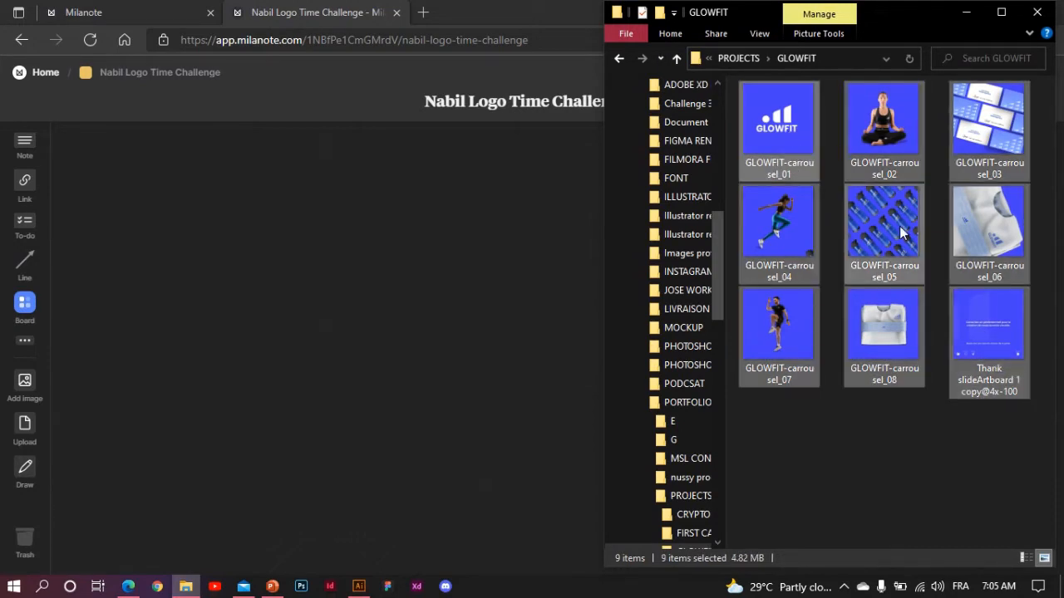
# - Drop the nine GLOWFIT images onto the board and zoom out to 80%
pyautogui.moveTo(895, 231); pyautogui.dragTo(294, 300)
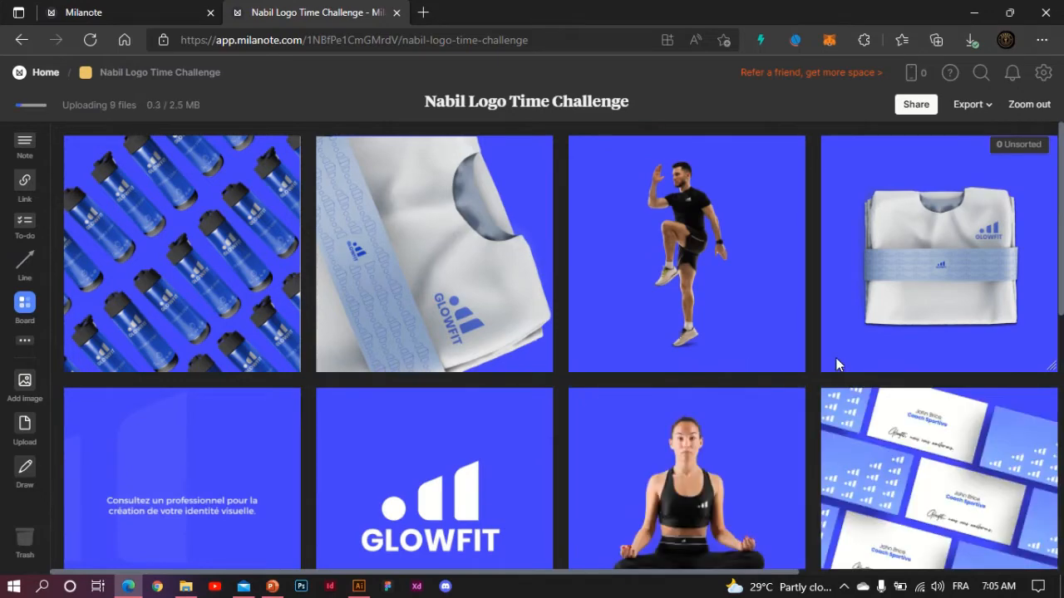
pyautogui.hotkey('ctrl', '-')
pyautogui.hotkey('ctrl', '-')
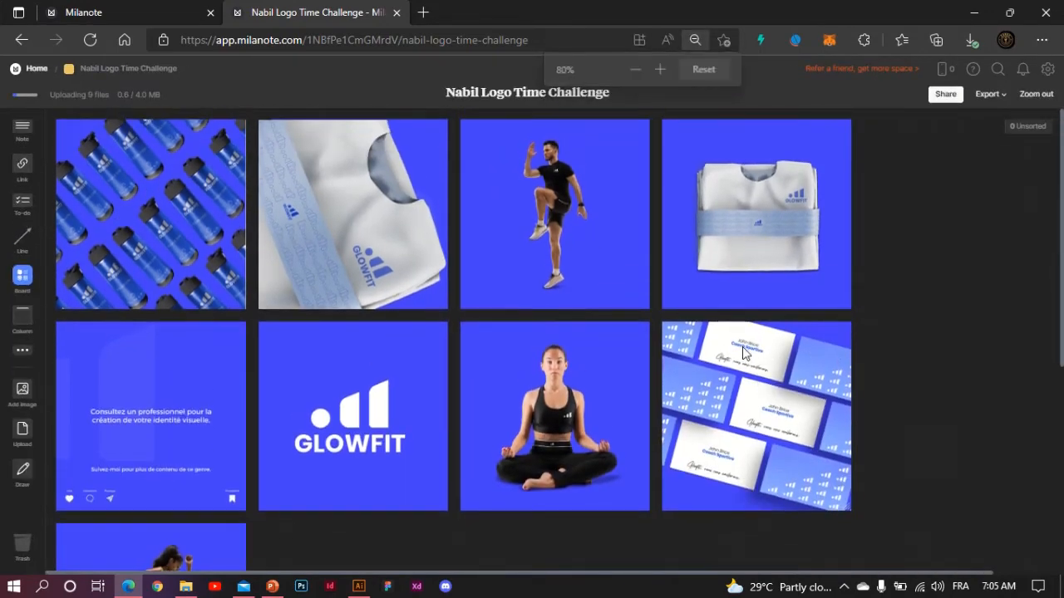
pyautogui.scroll(-5, 765, 356)
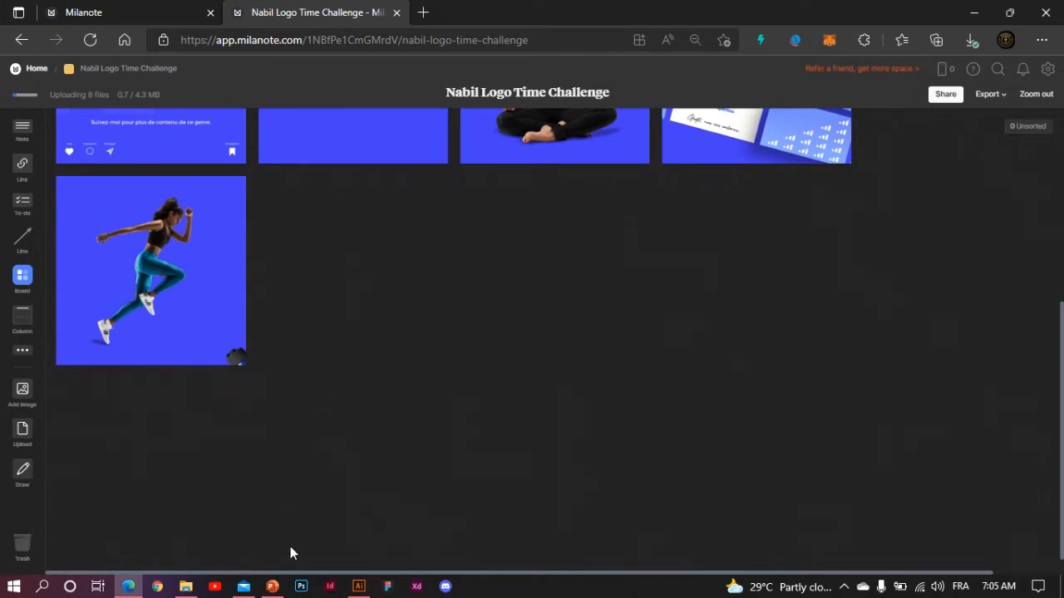
pyautogui.click(184, 592)
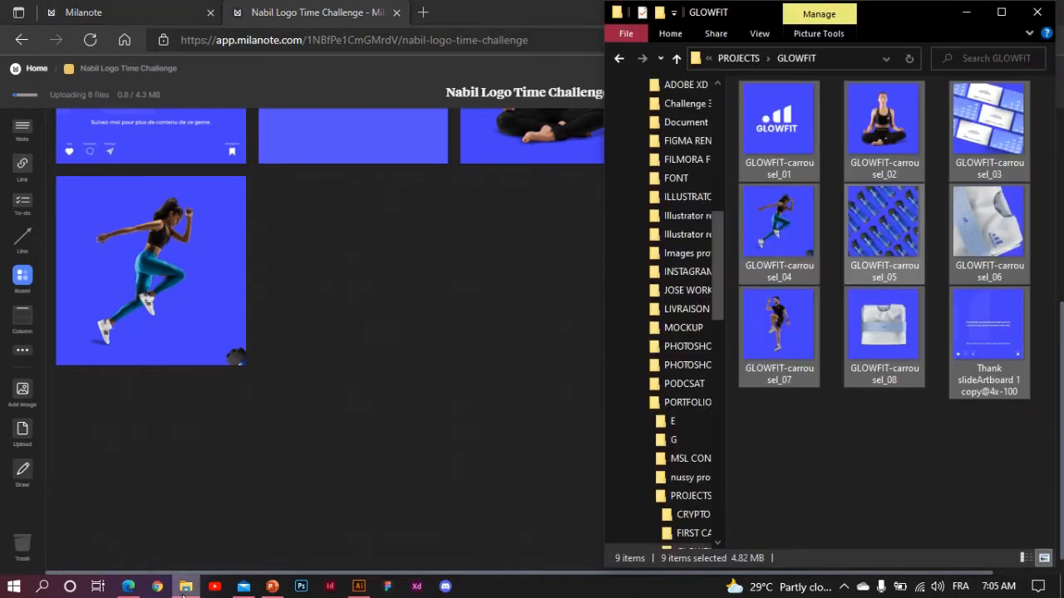
# - Navigate up to ANZKY PROJECTS and open the ILLUSTRATOR FILES folder
pyautogui.click(737, 57)
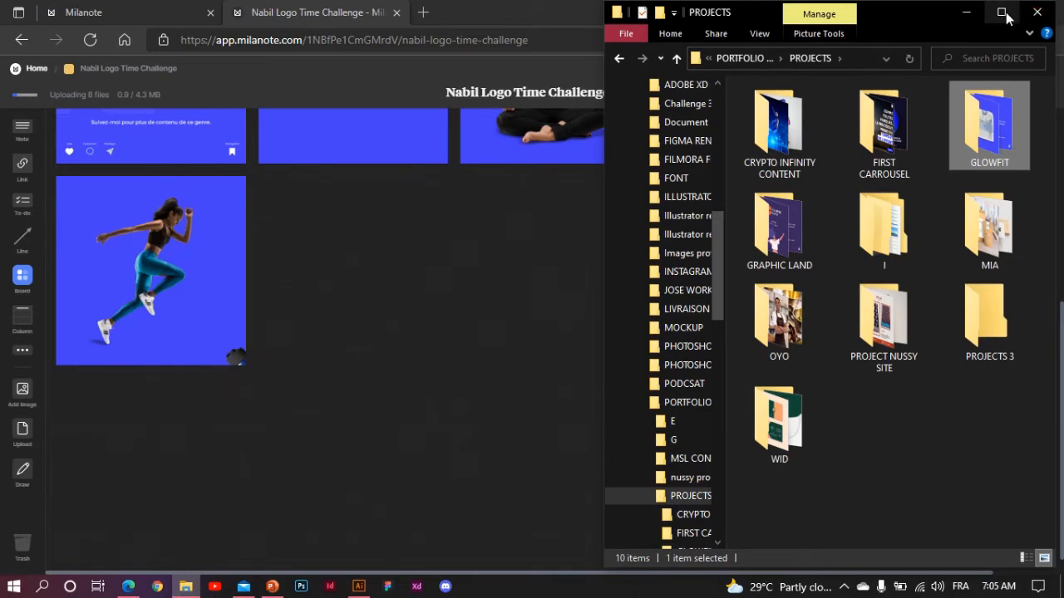
pyautogui.click(1002, 12)
pyautogui.click(418, 52)
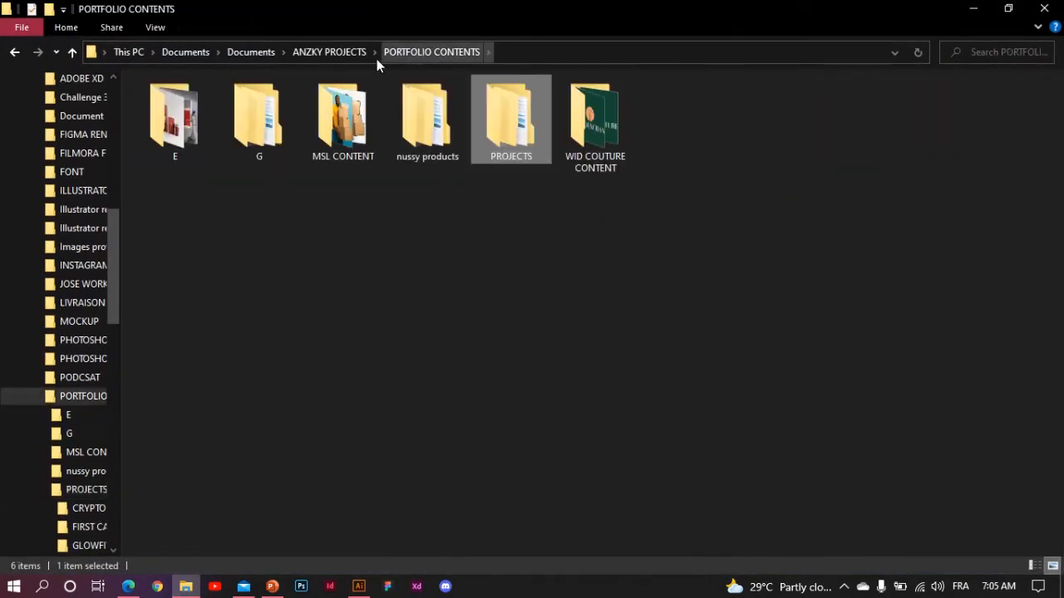
pyautogui.click(344, 55)
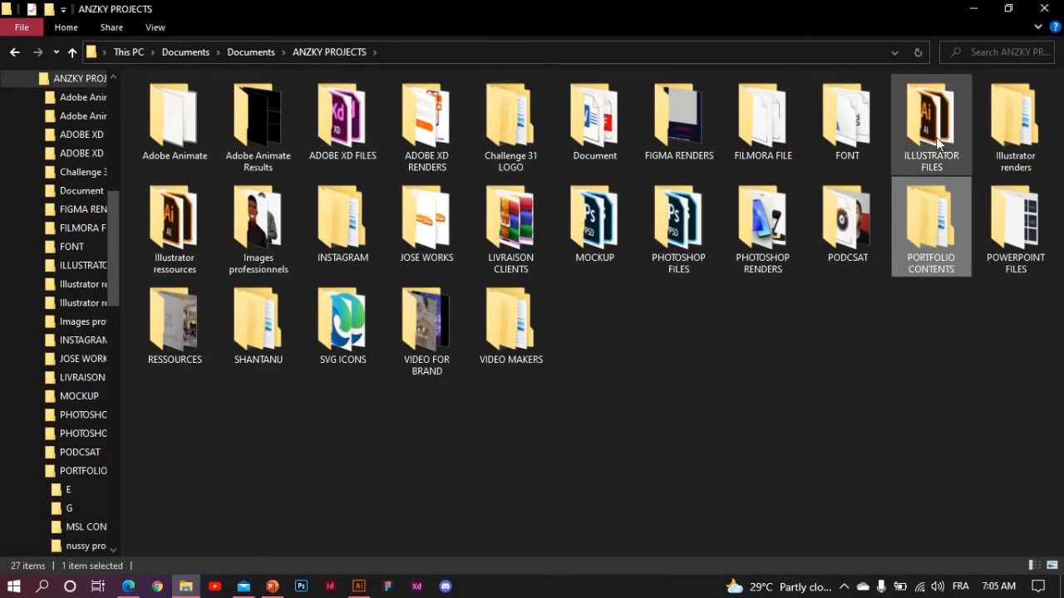
pyautogui.doubleClick(938, 141)
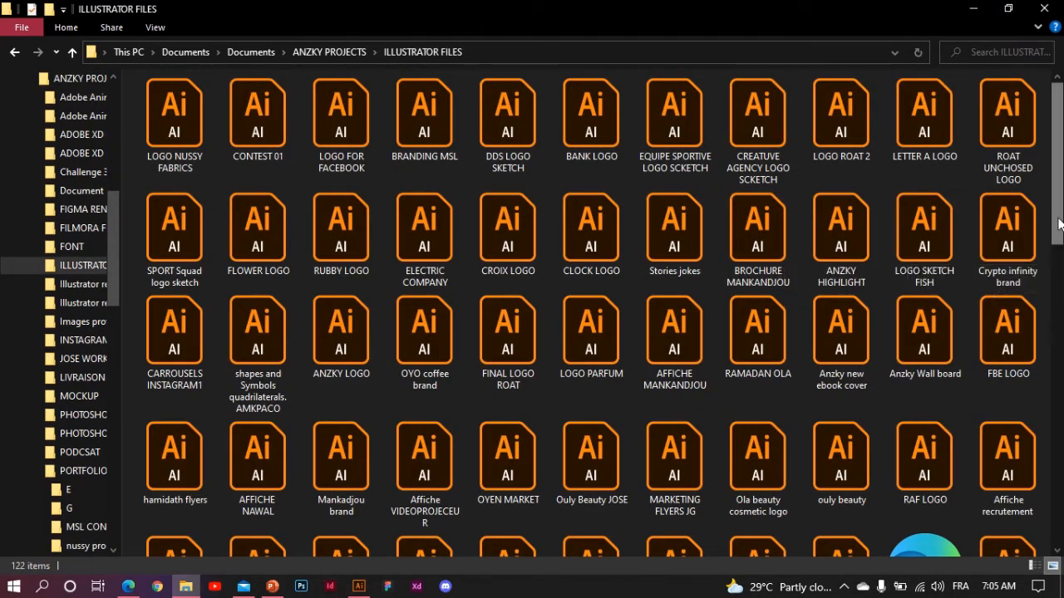
# - Locate the GLOWFIT file and snap Explorer to the right half beside Milanote
pyautogui.scroll(-5, 914, 241)
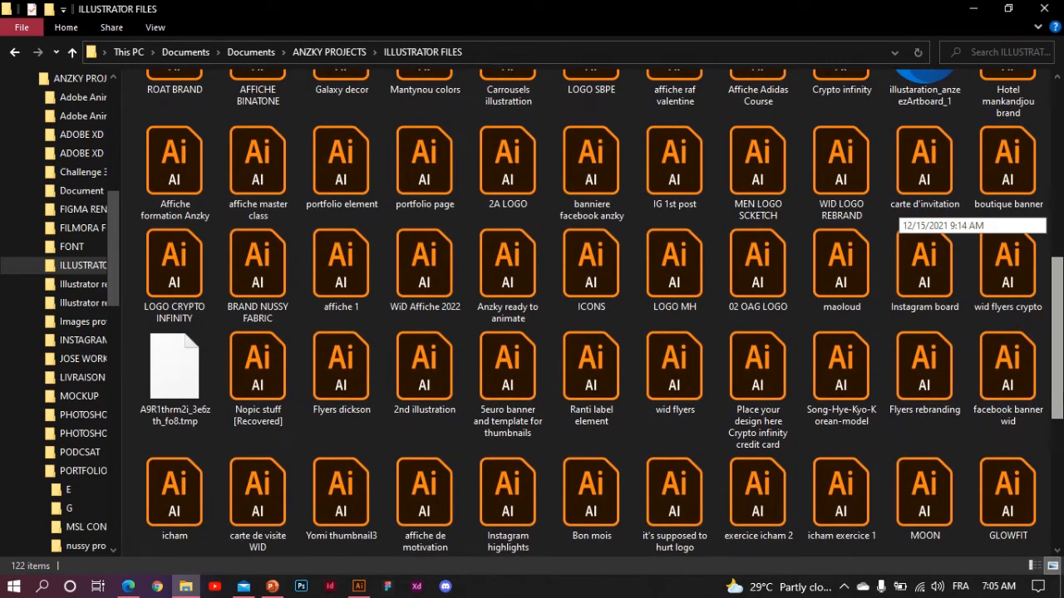
pyautogui.scroll(-2, 914, 241)
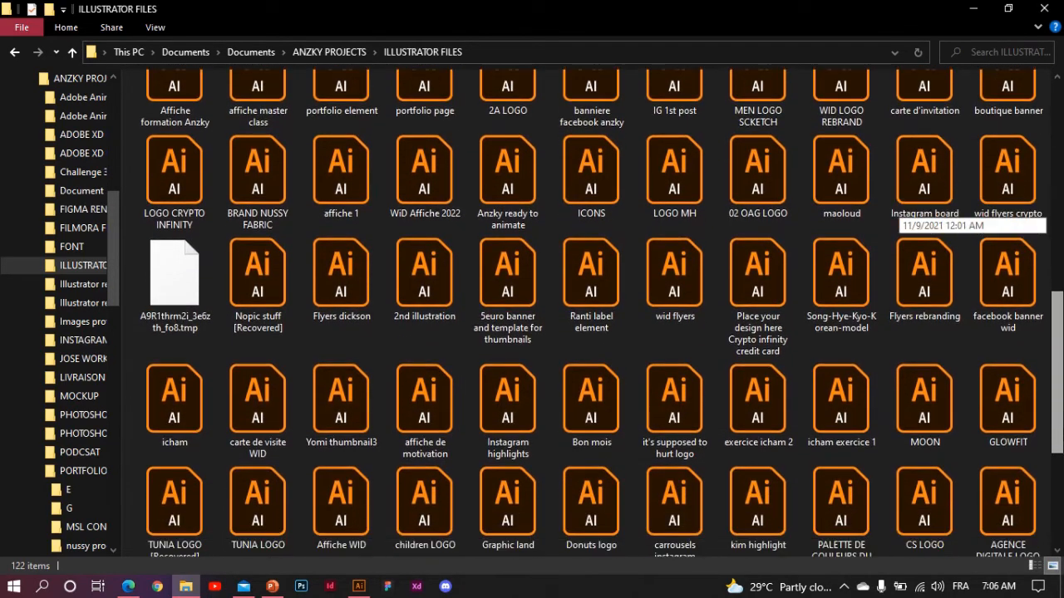
pyautogui.press('g')
pyautogui.press('l')
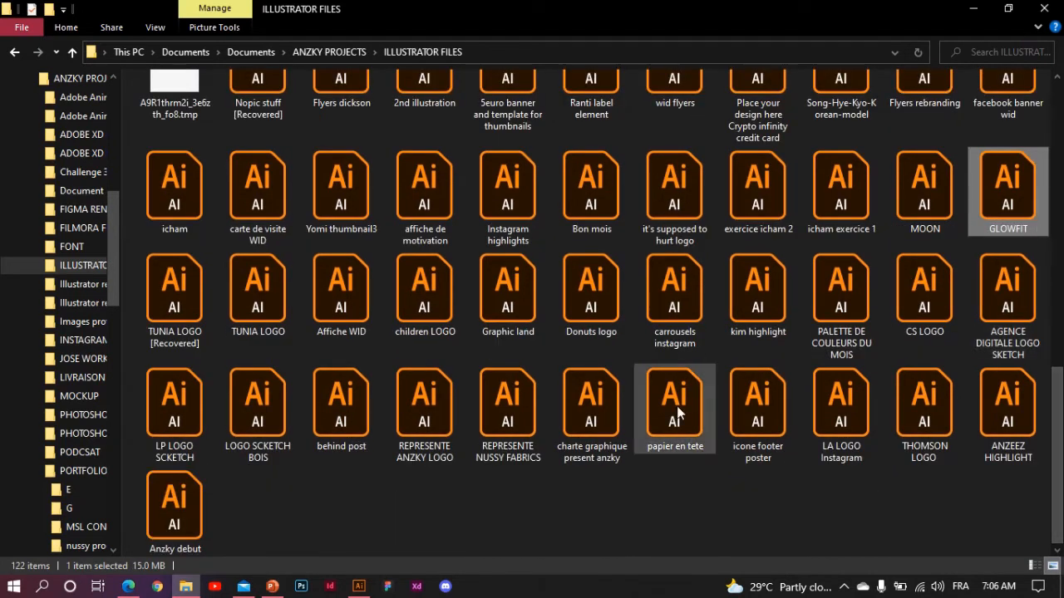
pyautogui.press('super+Right')
pyautogui.scroll(-10, 961, 340)
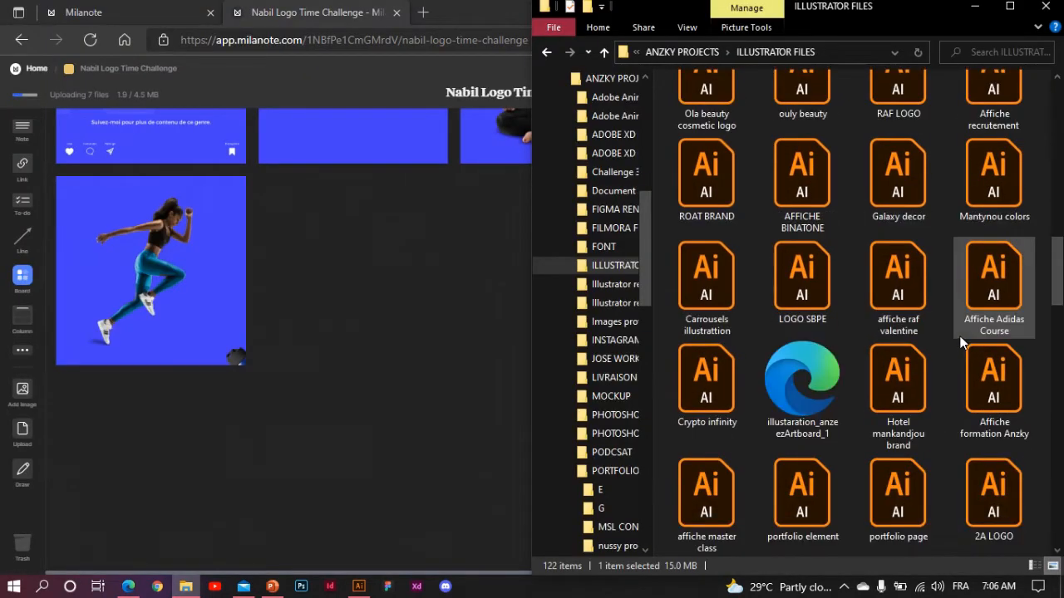
pyautogui.press('super')
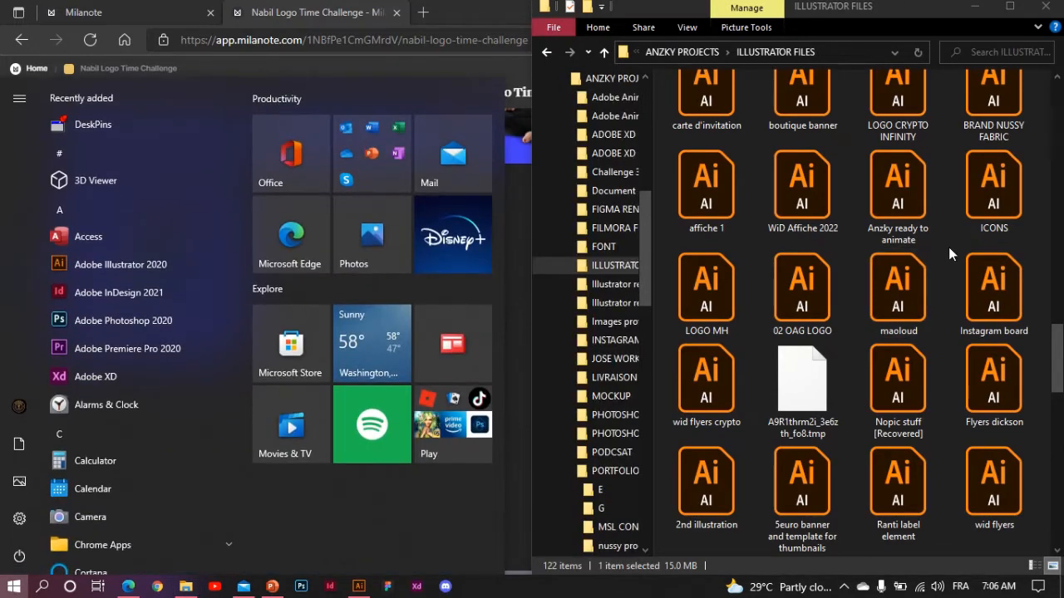
pyautogui.click(948, 247)
# - Drag the 15.7 MB GLOWFIT.ai file onto the board to start its upload
pyautogui.press('g')
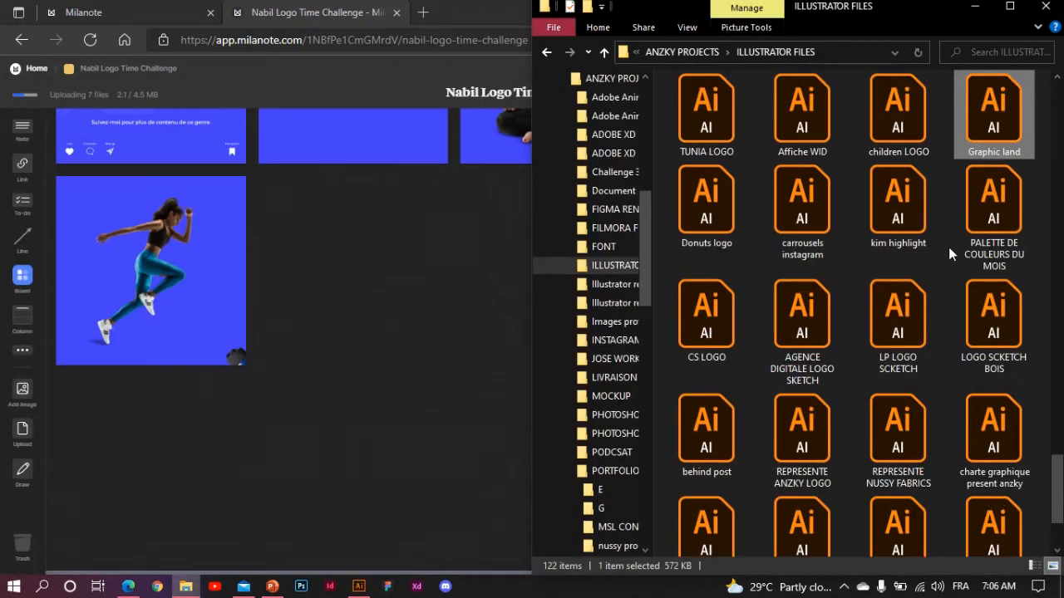
pyautogui.press('g')
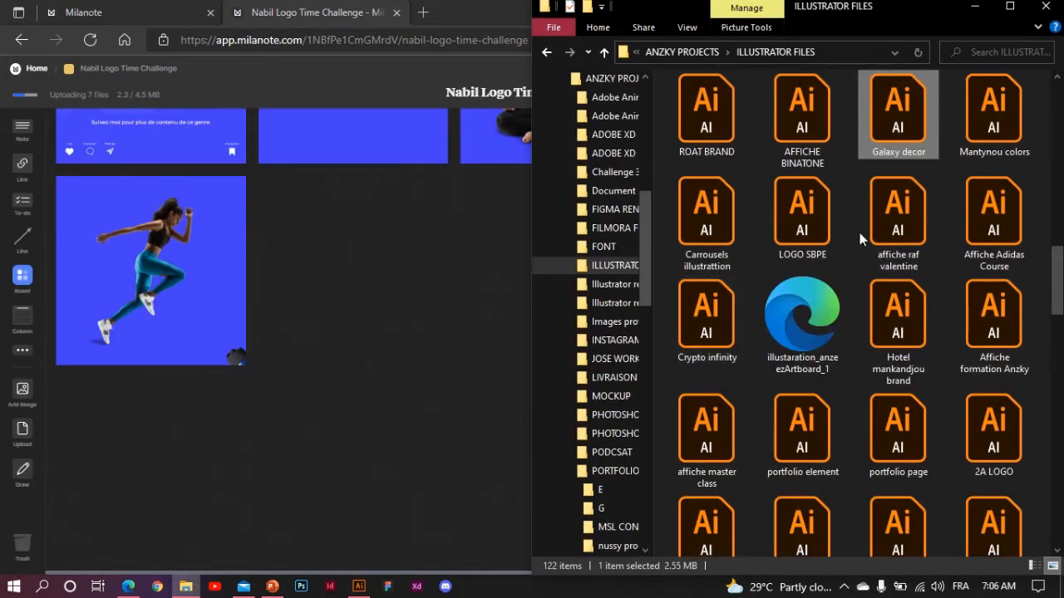
pyautogui.press('g')
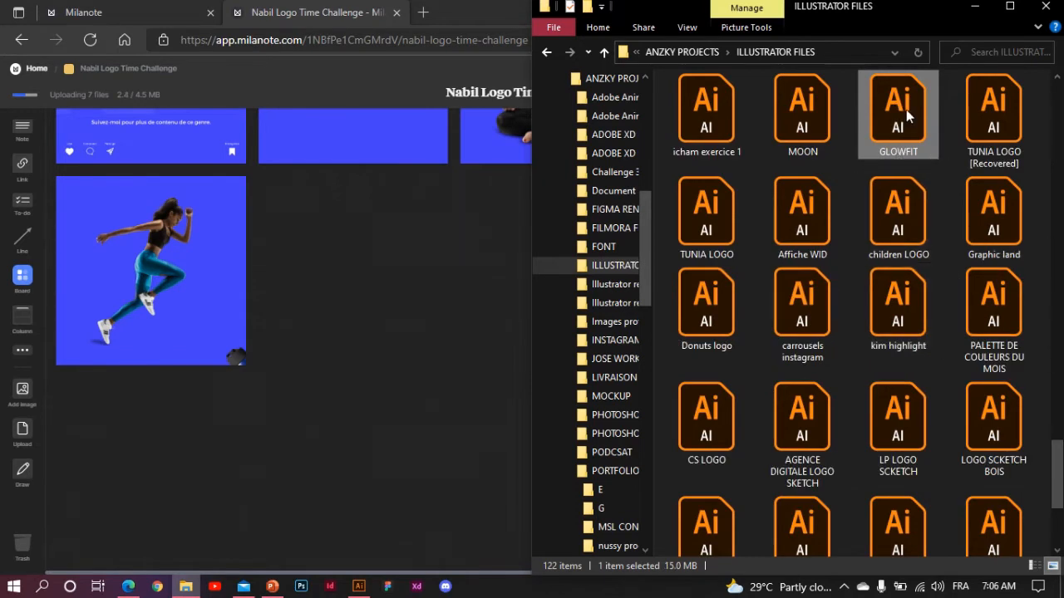
pyautogui.moveTo(906, 109); pyautogui.dragTo(370, 358)
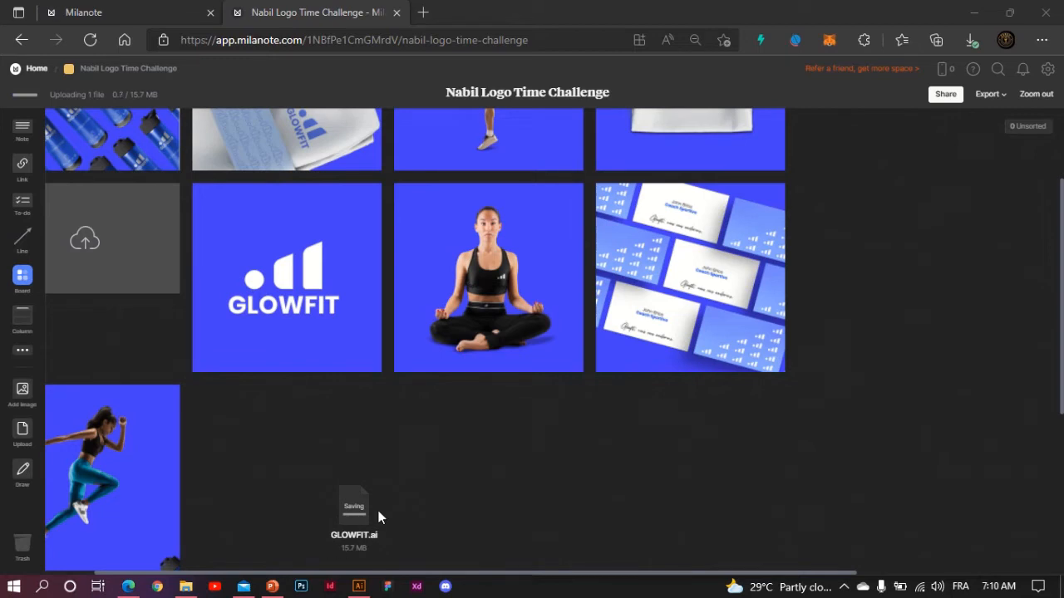
pyautogui.scroll(1, 450, 198)
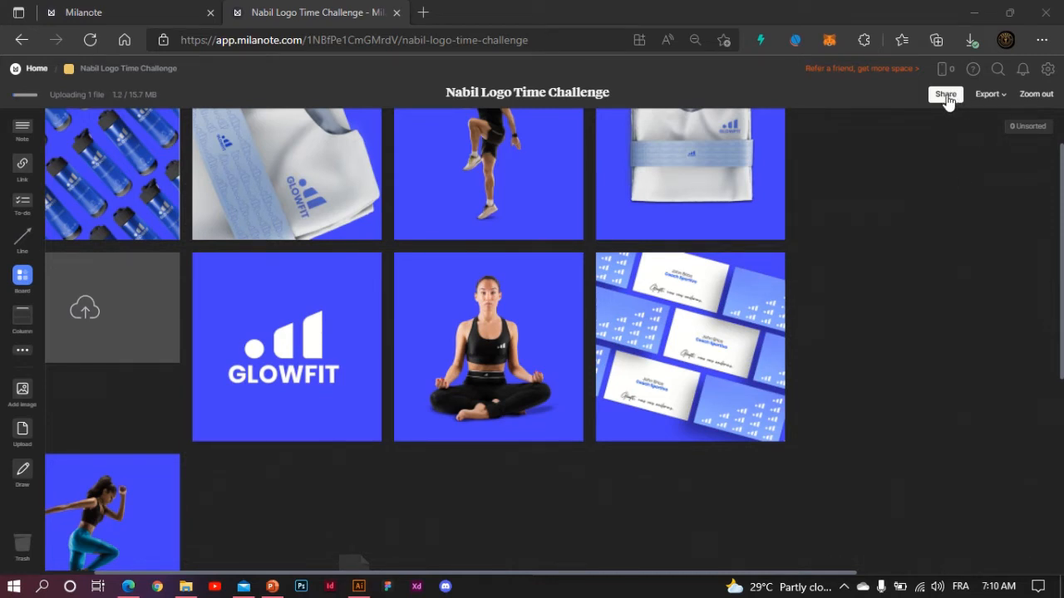
# - Open the board's Share dialog, view the read-only link tab, then return to Add editors
pyautogui.click(946, 94)
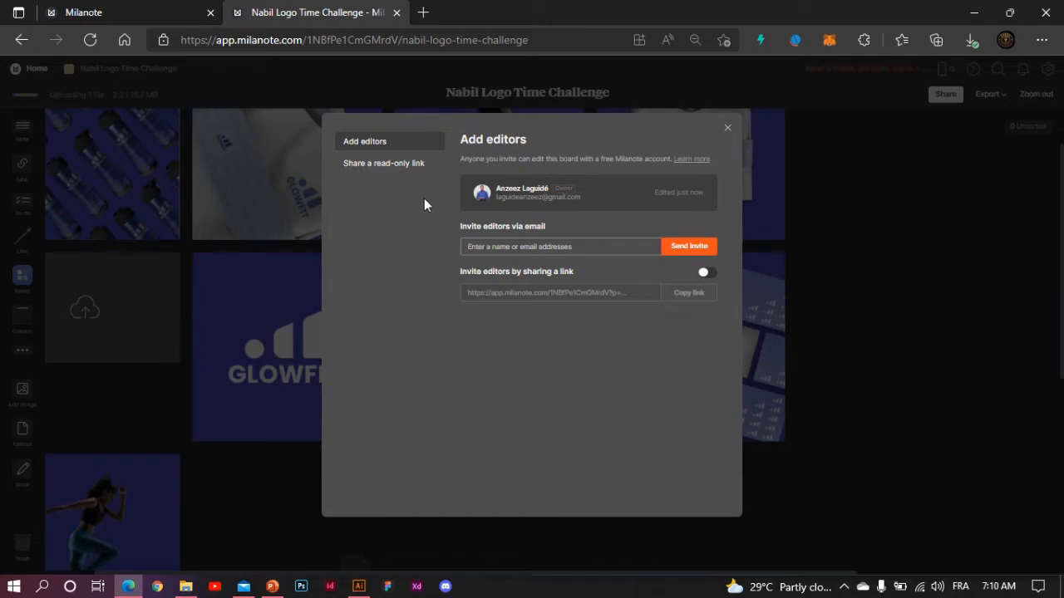
pyautogui.click(402, 163)
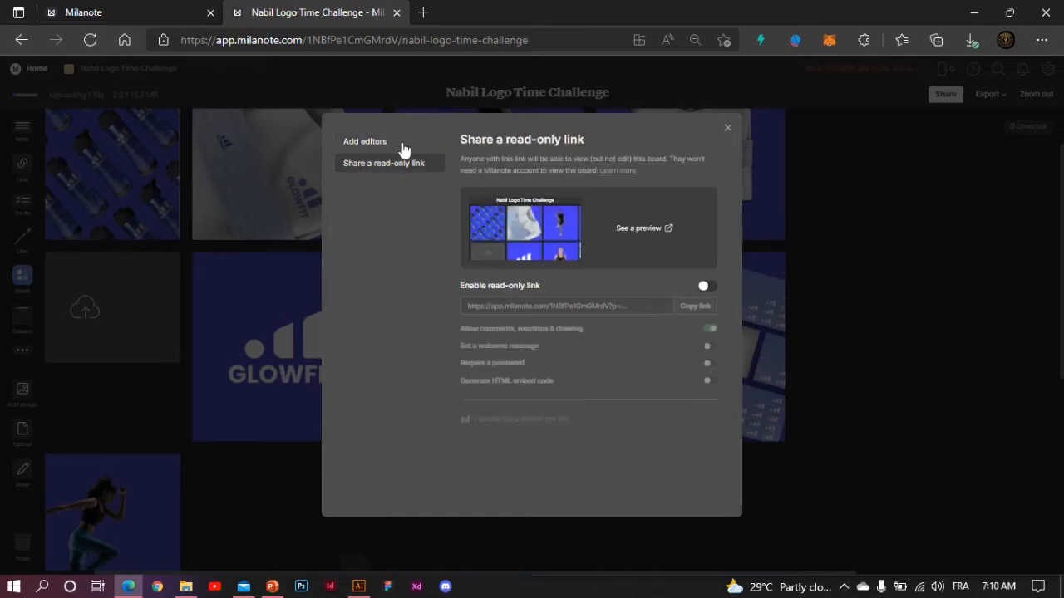
pyautogui.click(401, 145)
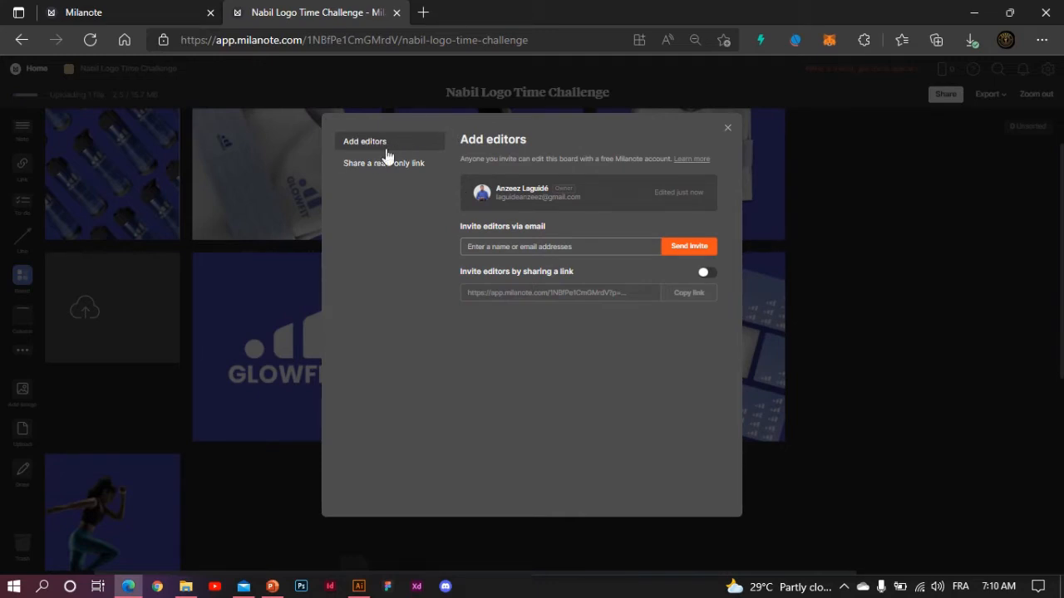
# - Enter the invitee's e-mail address, send the editor invite, and close the Share window
pyautogui.click(534, 246)
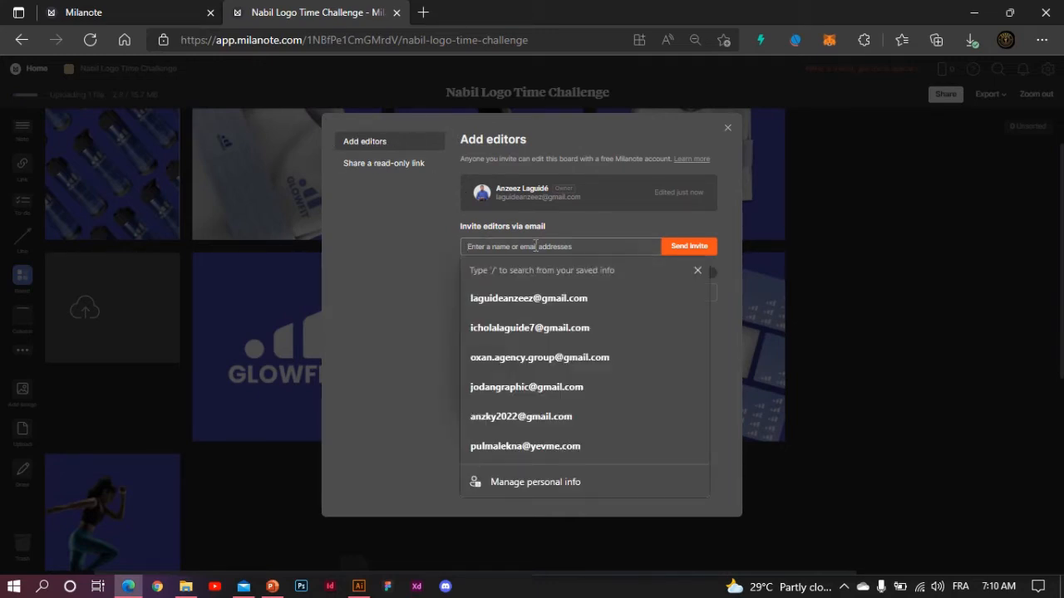
pyautogui.press('super+space')
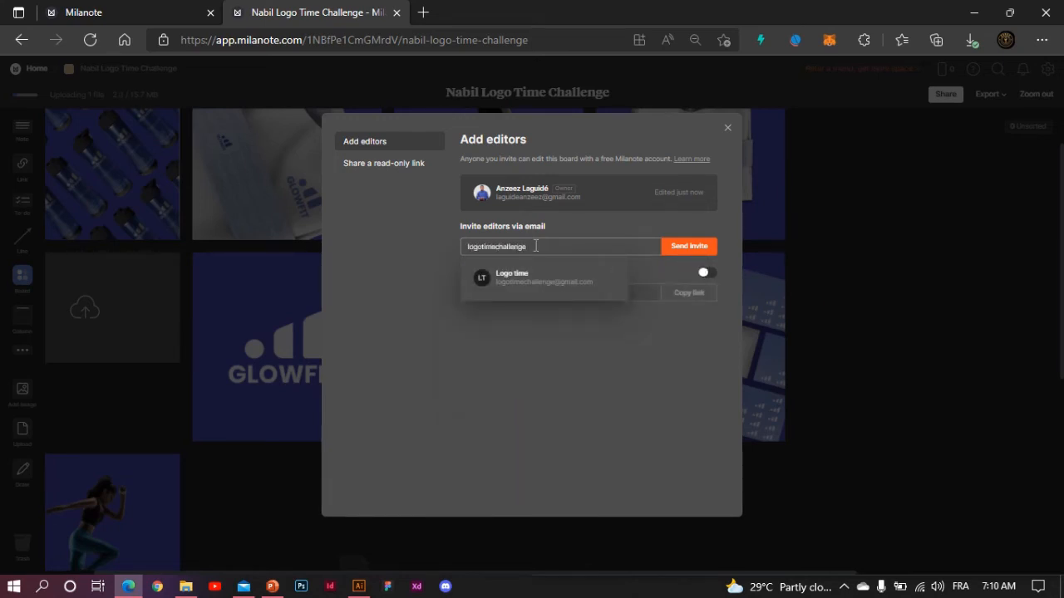
pyautogui.click(728, 250)
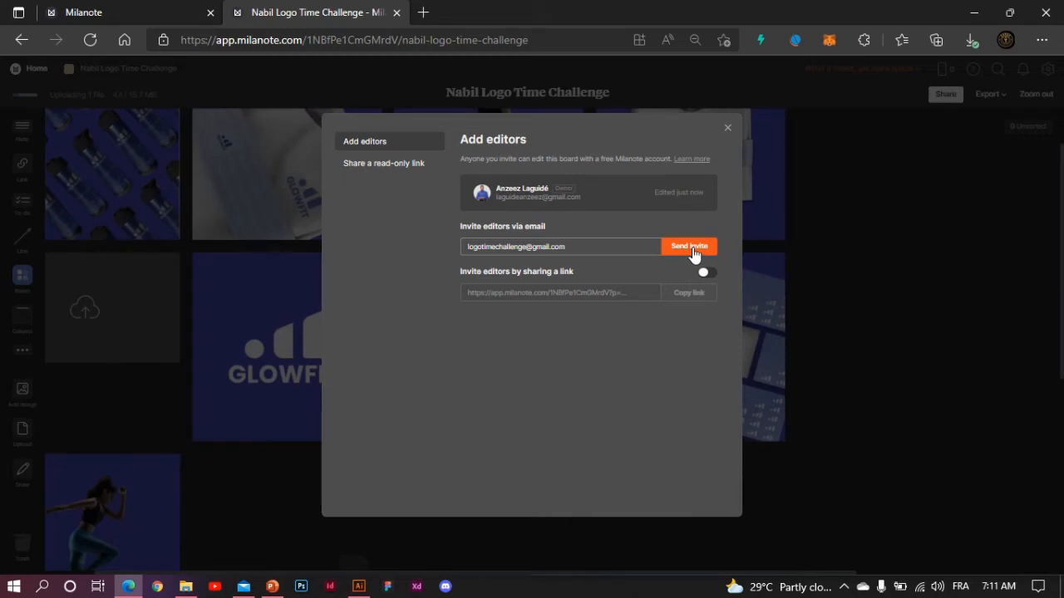
pyautogui.click(693, 250)
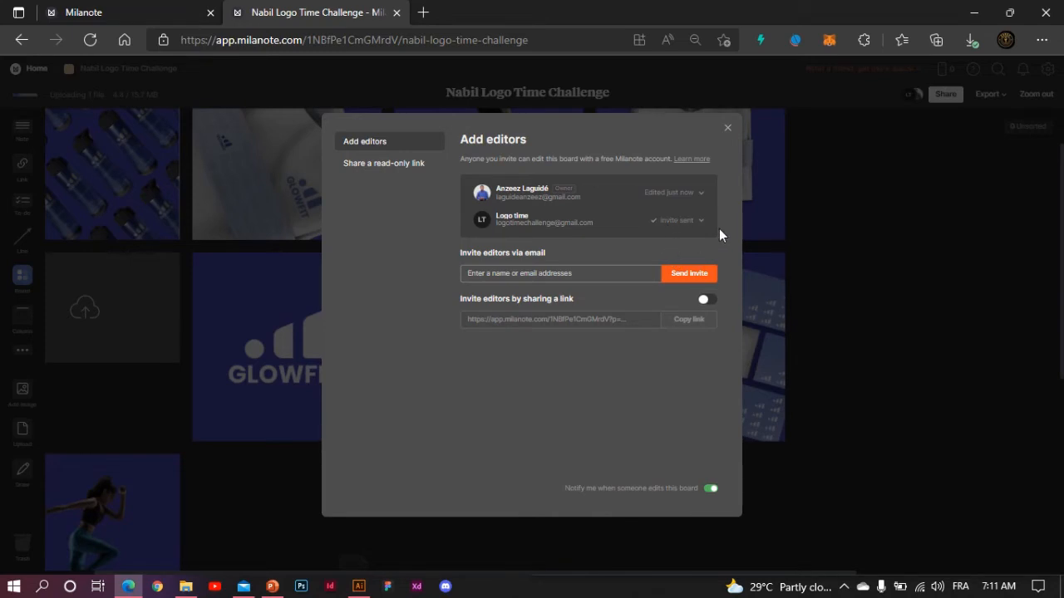
pyautogui.click(728, 130)
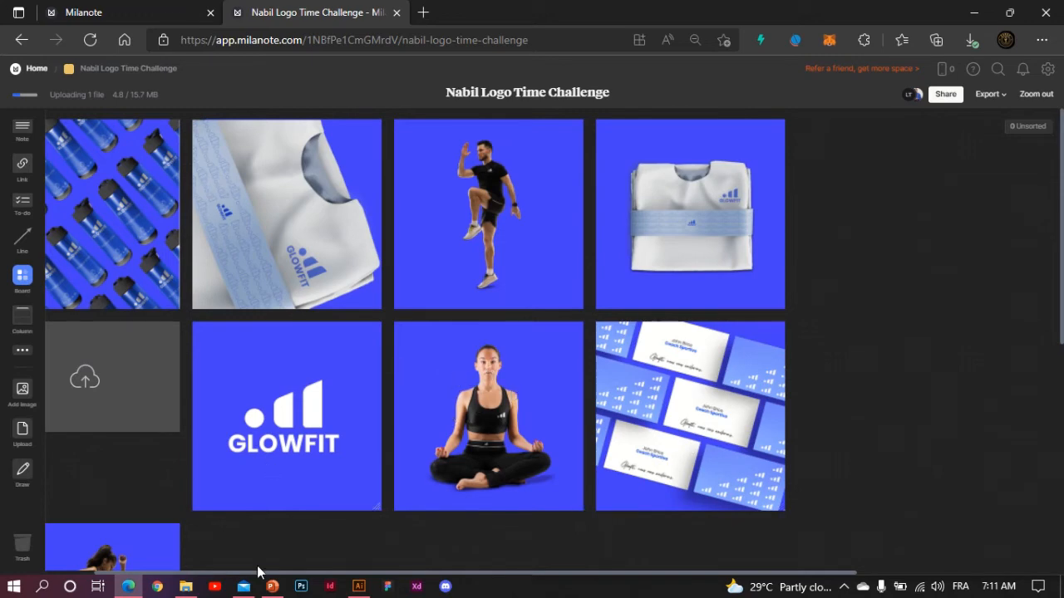
# - Check File Explorer, then scroll the board down to the still-uploading GLOWFIT.ai card
pyautogui.click(186, 586)
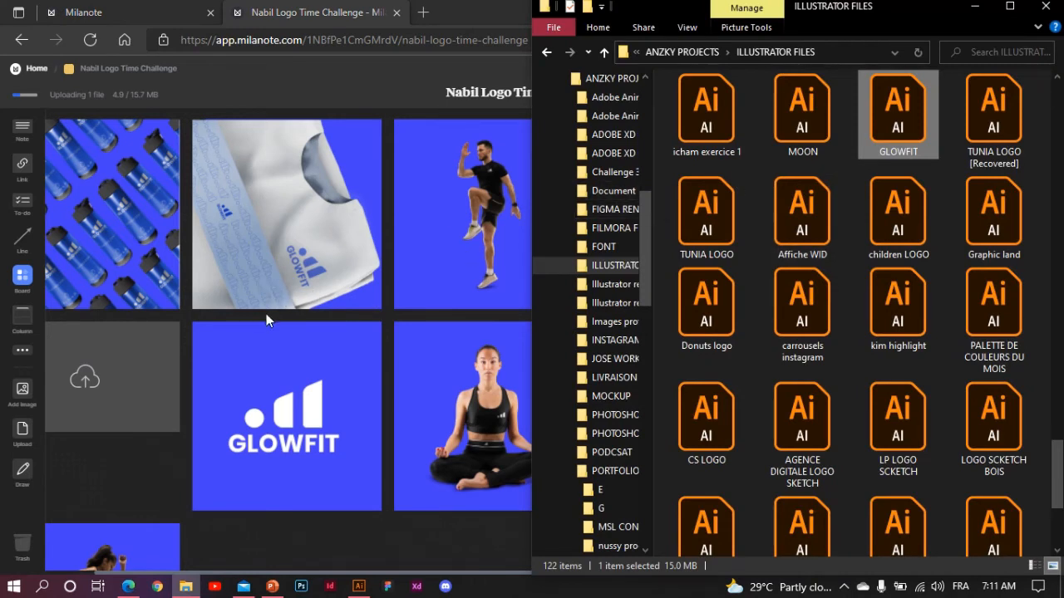
pyautogui.click(389, 532)
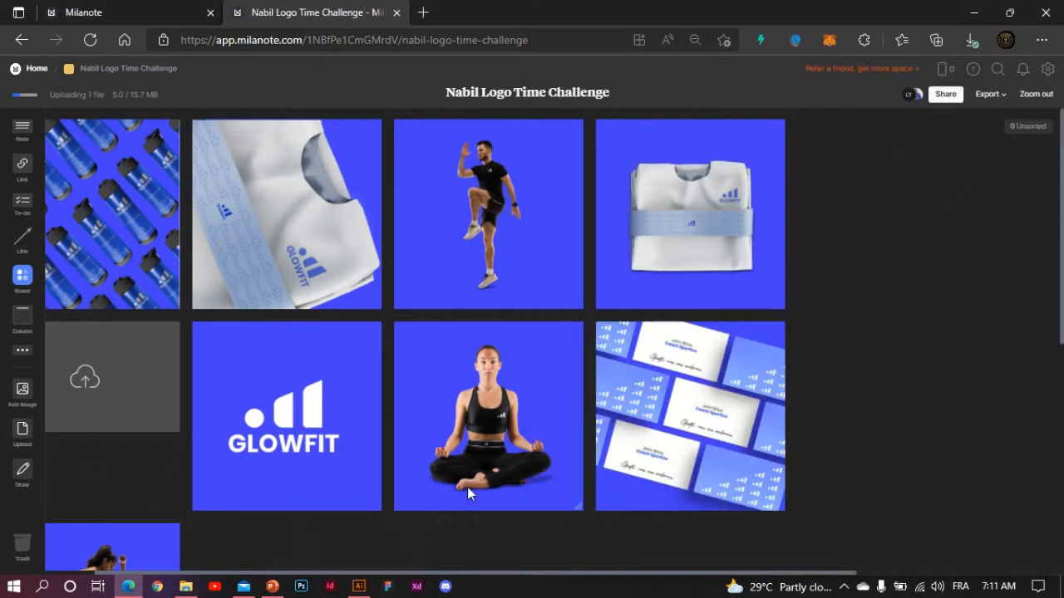
pyautogui.scroll(-3, 467, 487)
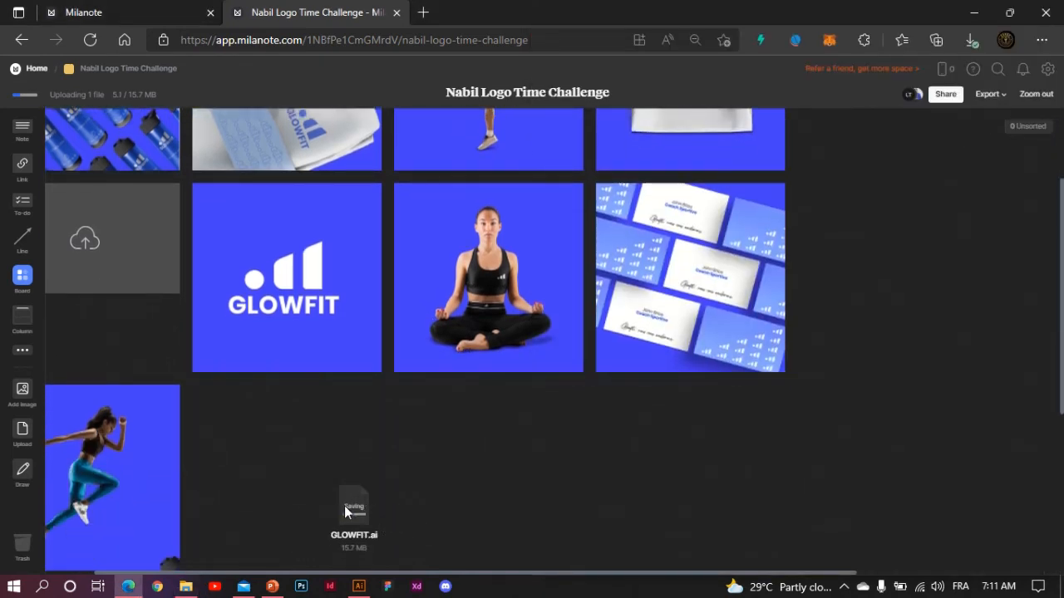
pyautogui.scroll(-3, 352, 556)
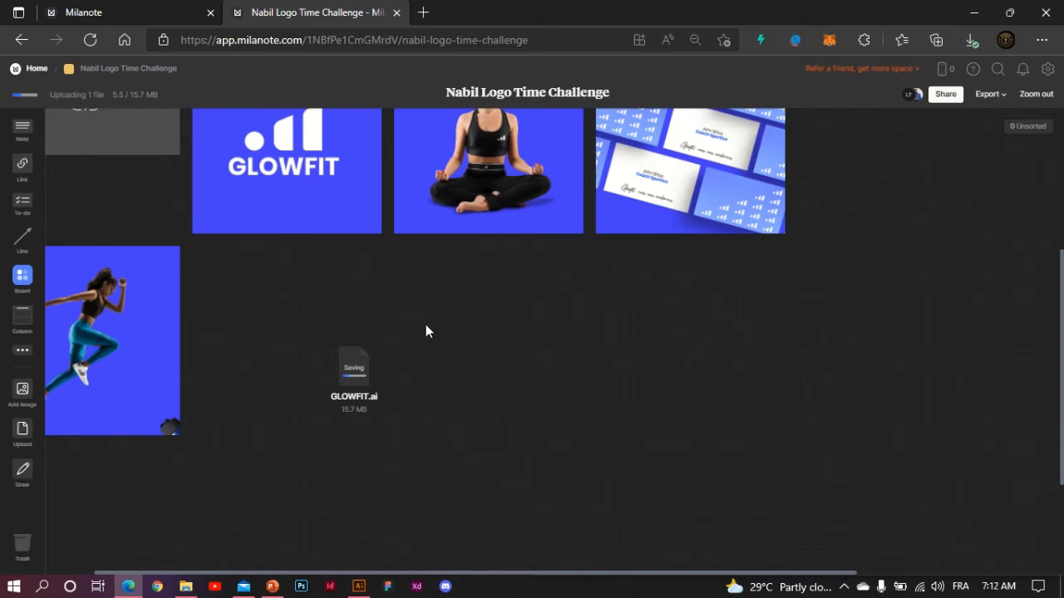
# - Open Google Drive in a new Edge tab via a 'google drive' search, then return to Milanote
pyautogui.click(423, 13)
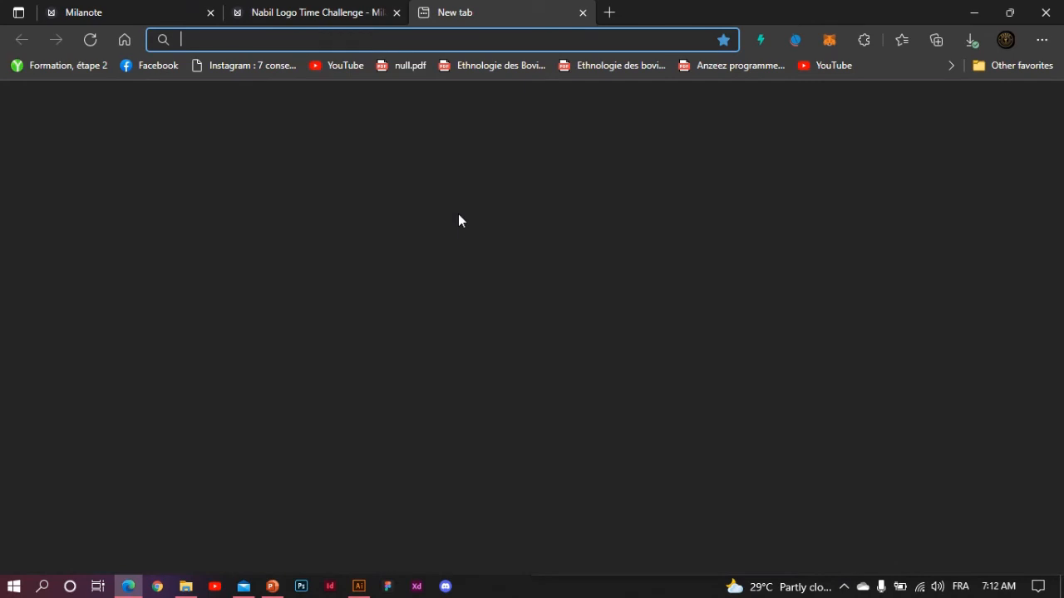
pyautogui.write('google')
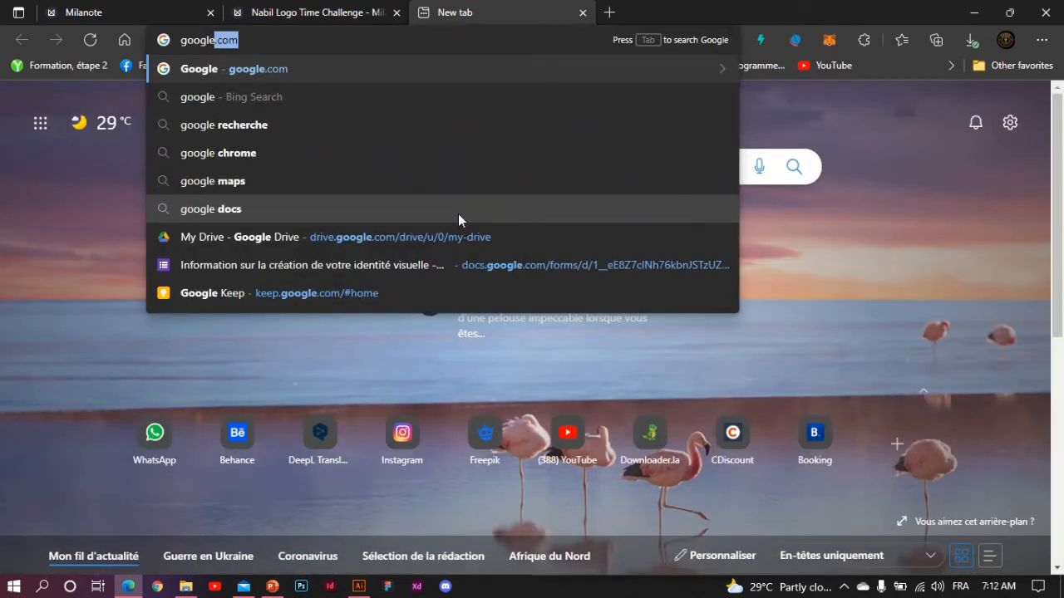
pyautogui.write(' drive')
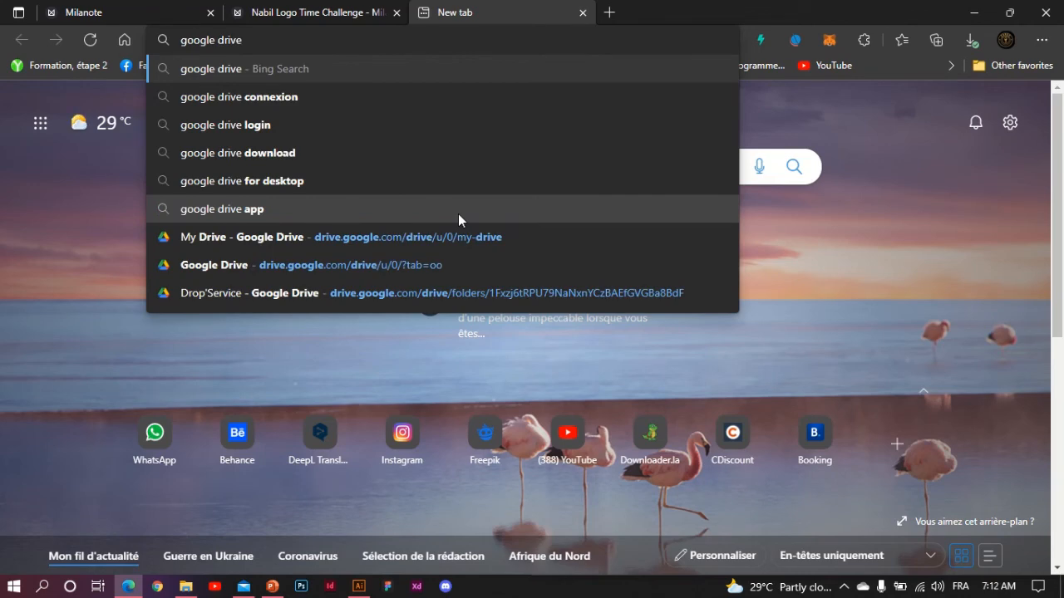
pyautogui.press('Return')
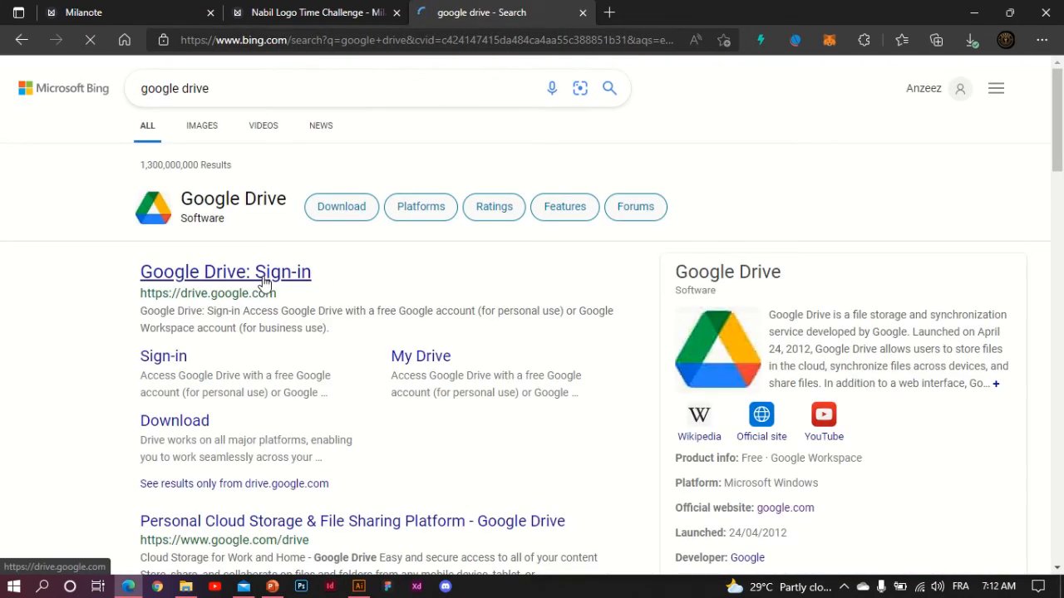
pyautogui.click(241, 284)
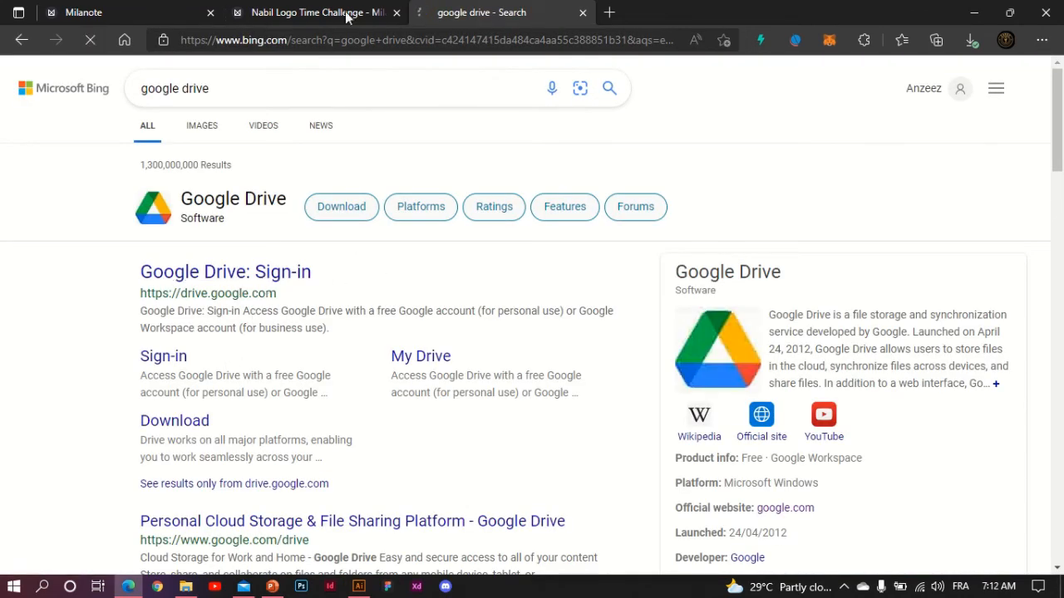
pyautogui.click(320, 13)
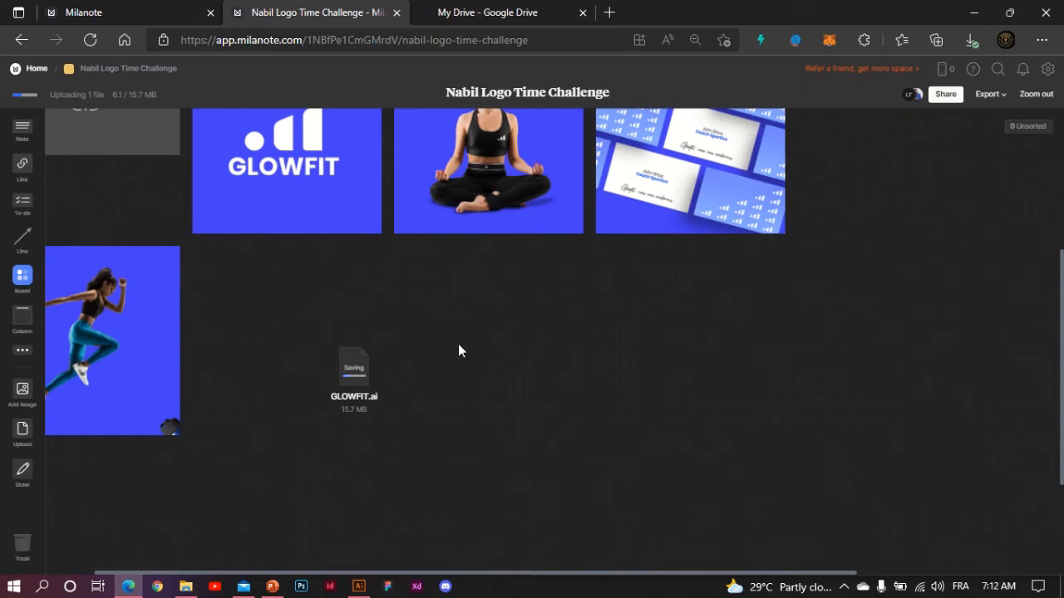
pyautogui.scroll(2, 458, 342)
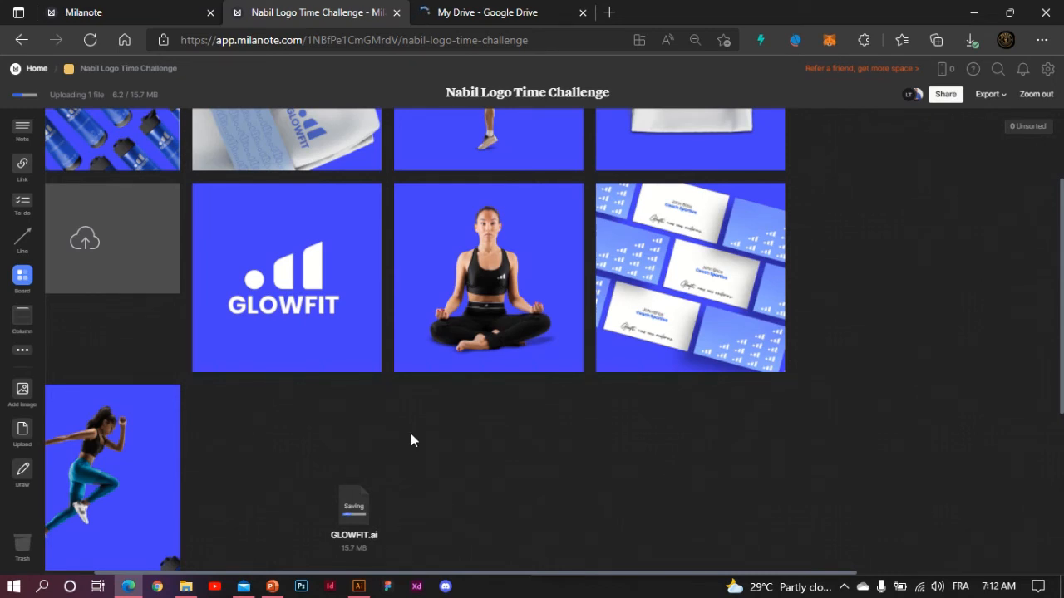
pyautogui.scroll(2, 477, 404)
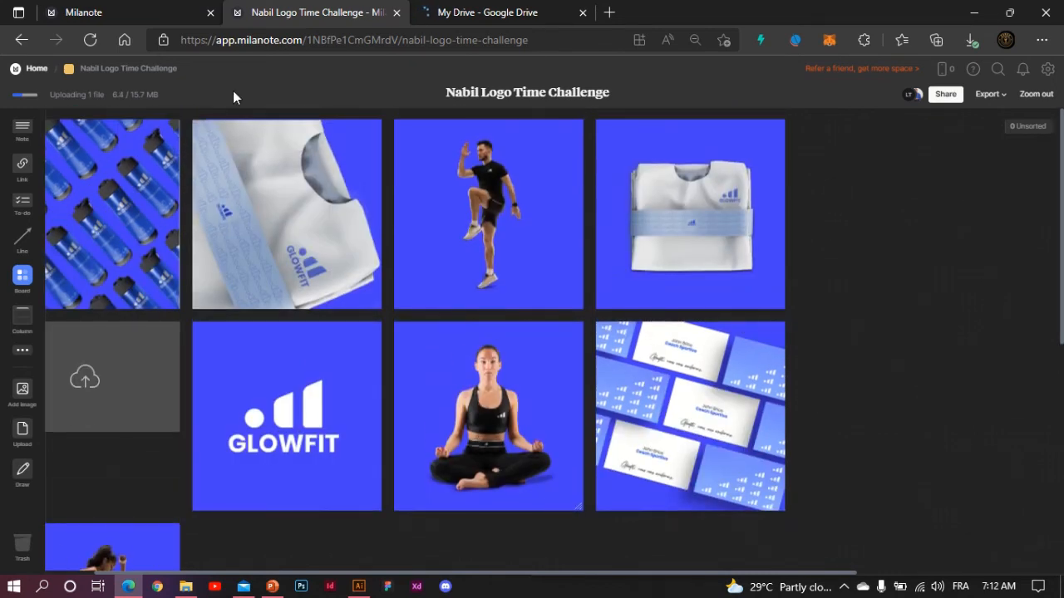
pyautogui.hscroll(-2, 440, 372)
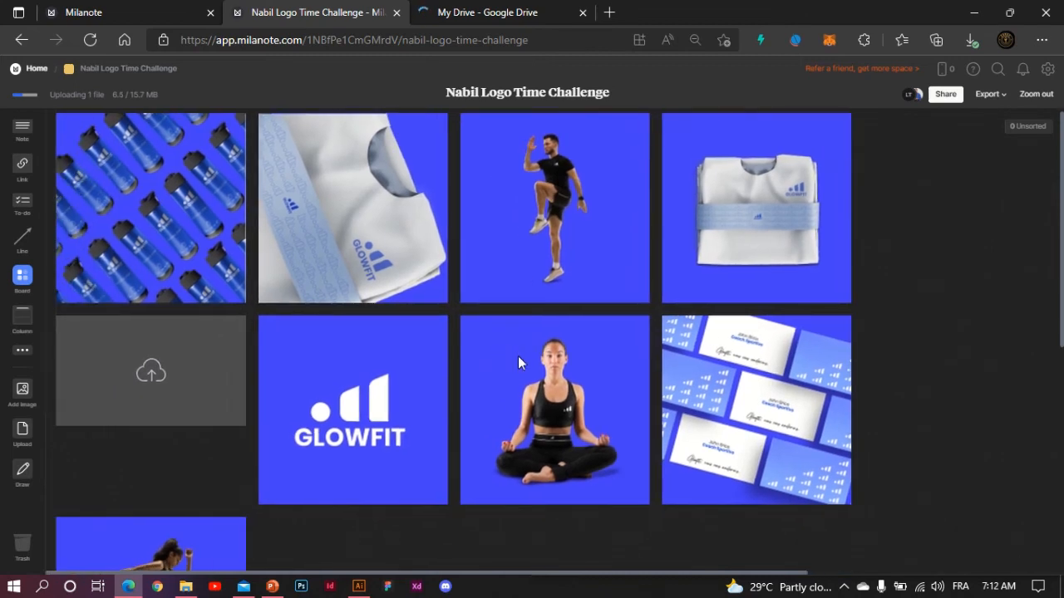